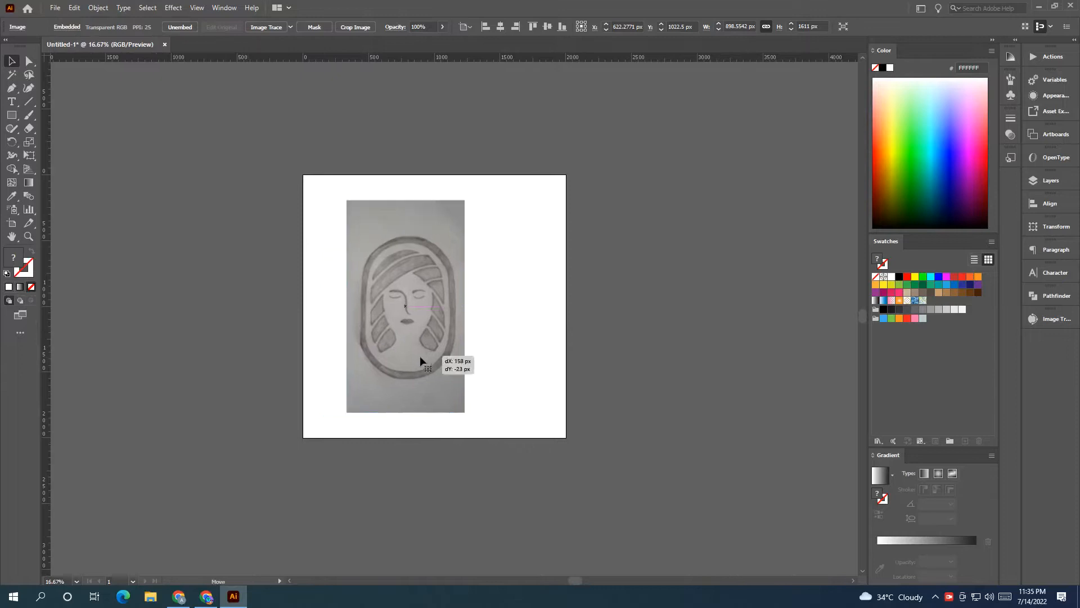
Step: Centre the sketch image horizontally on the artboard and lock it in place
left_click(500, 26)
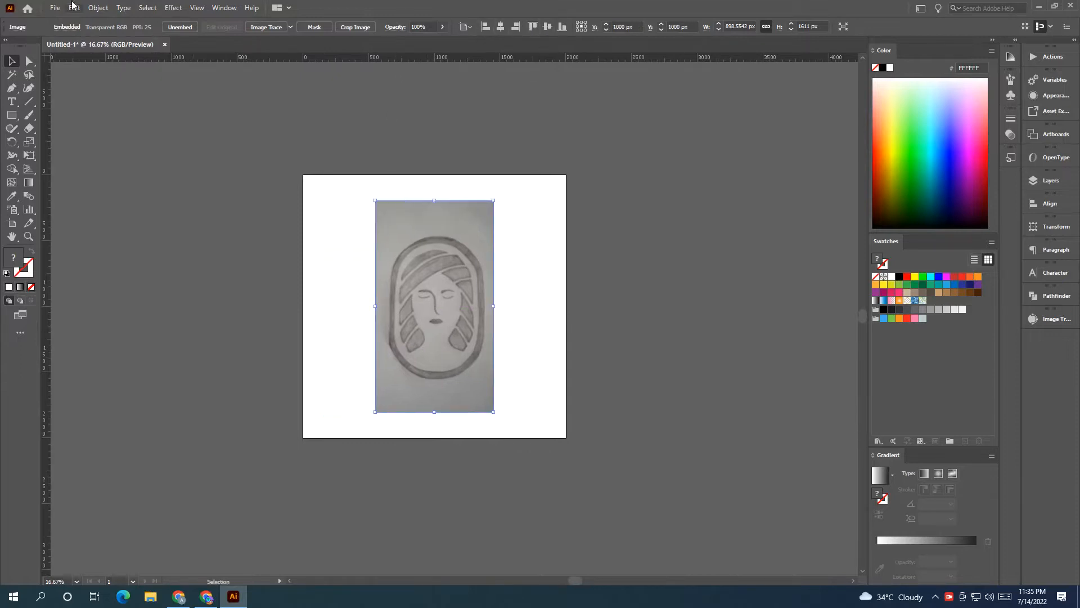
left_click(74, 7)
mouse_move(98, 7)
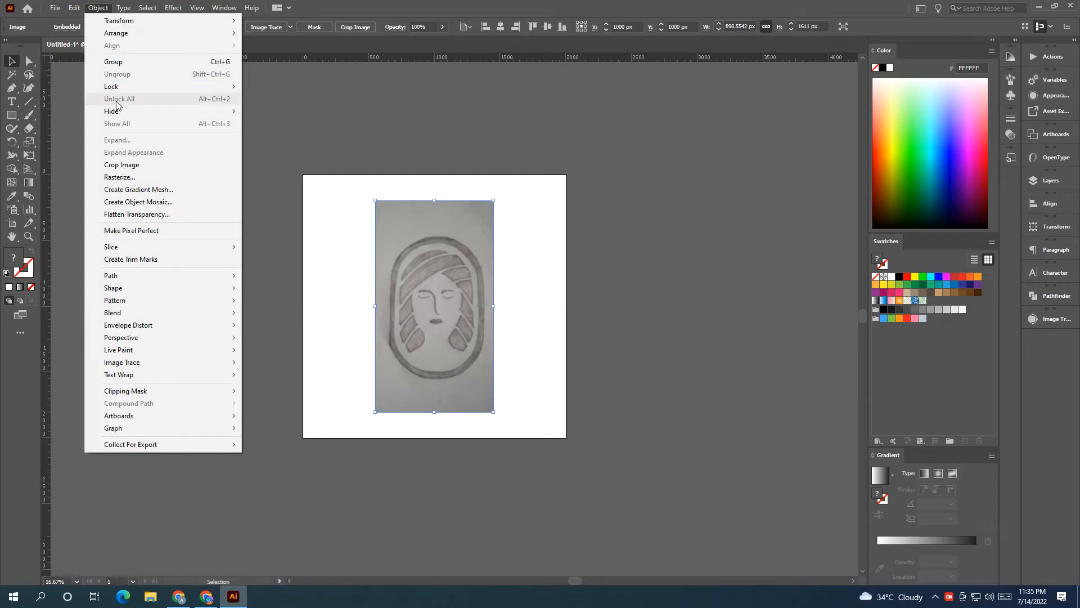
mouse_move(134, 90)
left_click(272, 86)
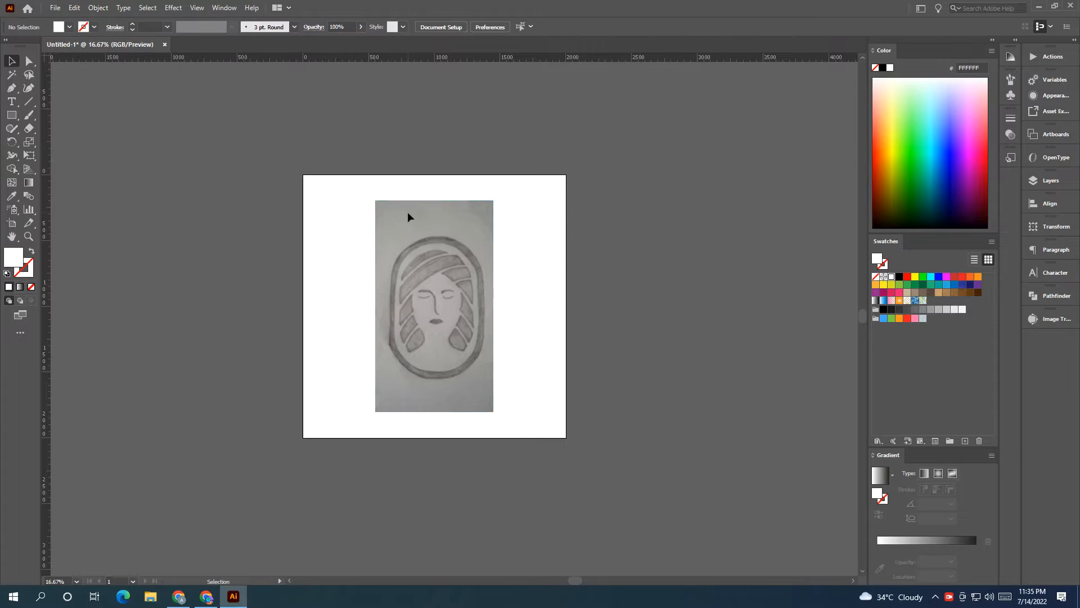
Step: Draw an unfilled rectangle about 658 by 1029 px over the sketch's oval frame
key("space")
scroll(445, 297, "up", 1)
left_click_drag(444, 297, 379, 273)
left_click(11, 115)
left_click_drag(314, 196, 444, 398)
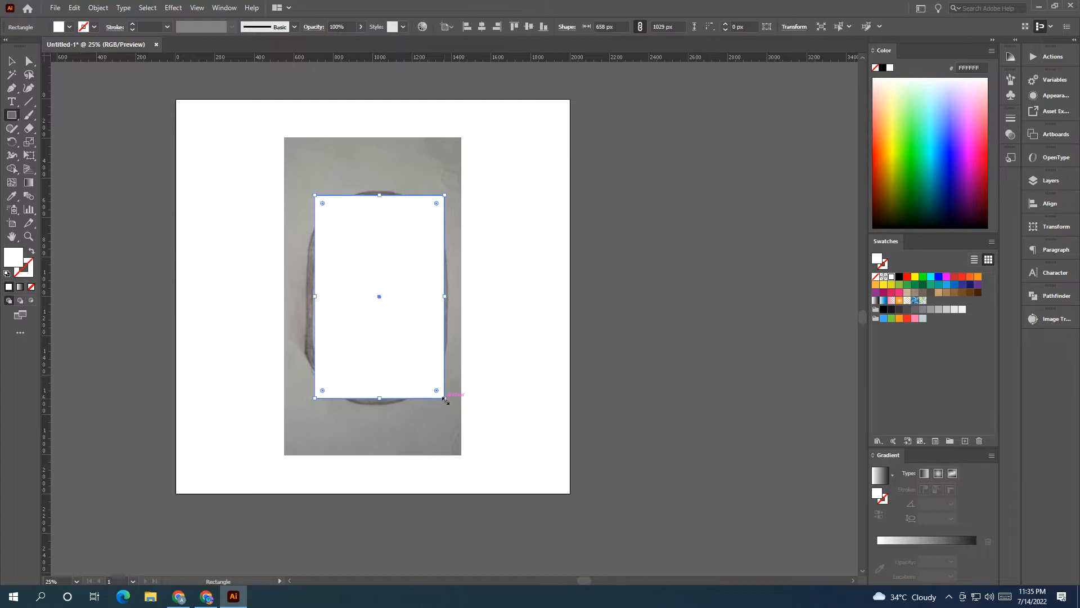
left_click(32, 252)
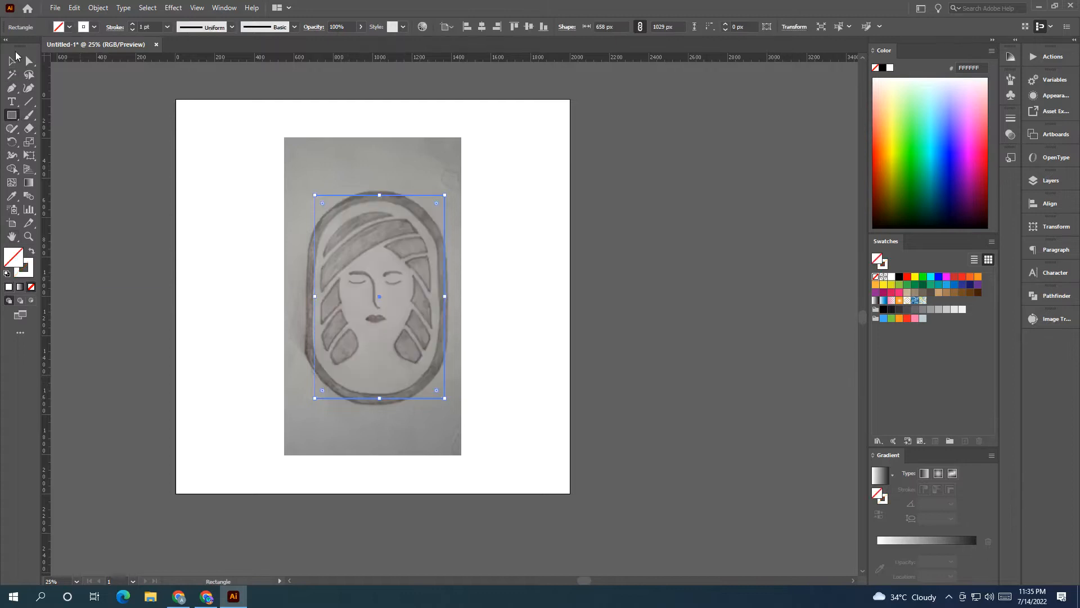
Step: Give the rectangle a 5 pt yellow (FFFF00) stroke without fill and widen it to about 680 px
left_click(11, 61)
left_click(151, 337)
left_click_drag(369, 175, 398, 254)
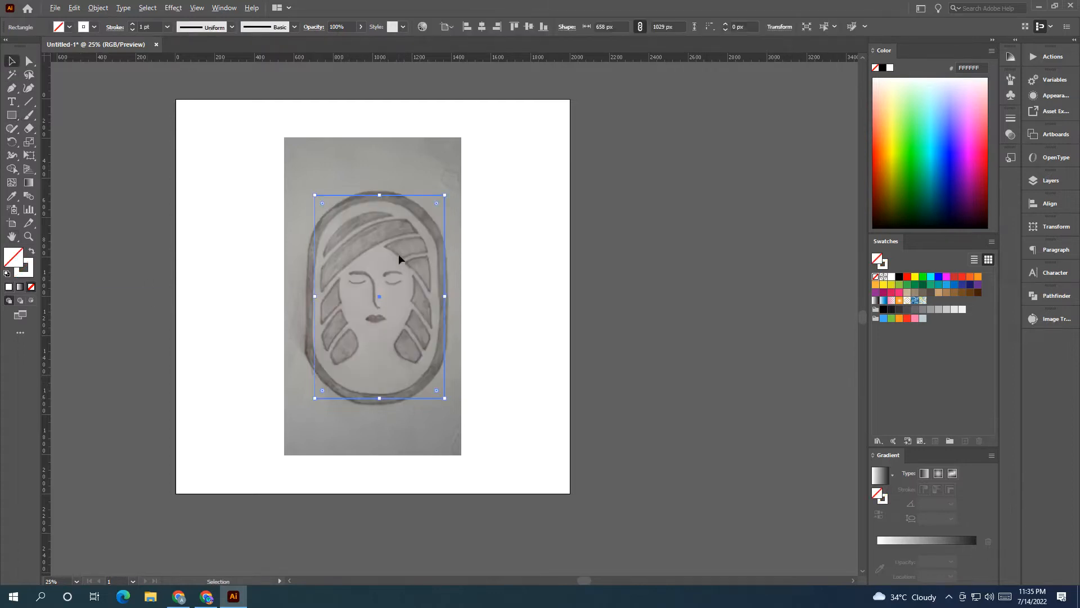
scroll(400, 255, "up", 1)
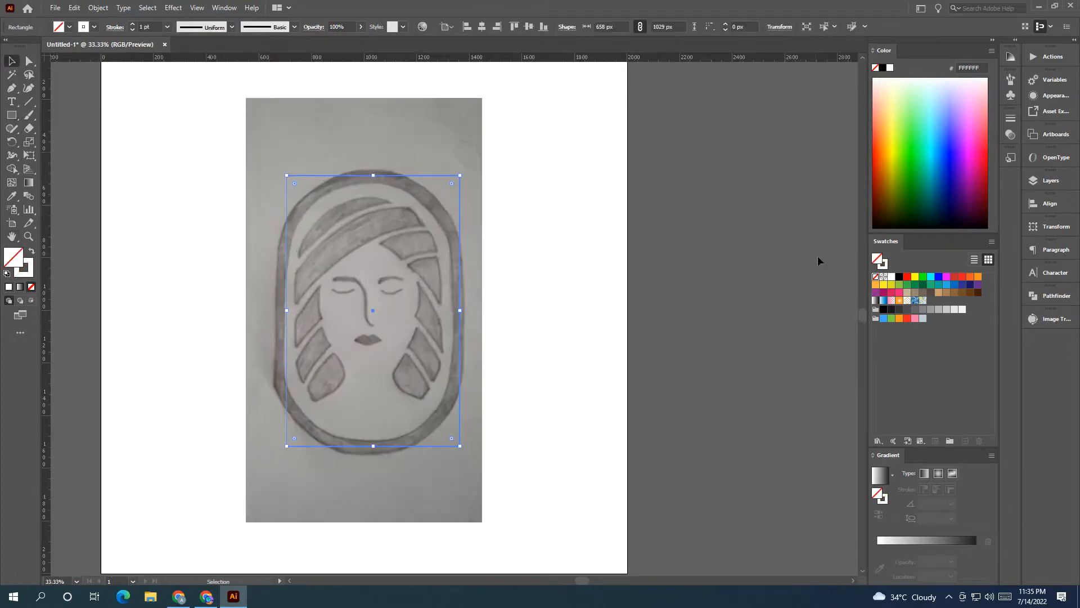
left_click(915, 278)
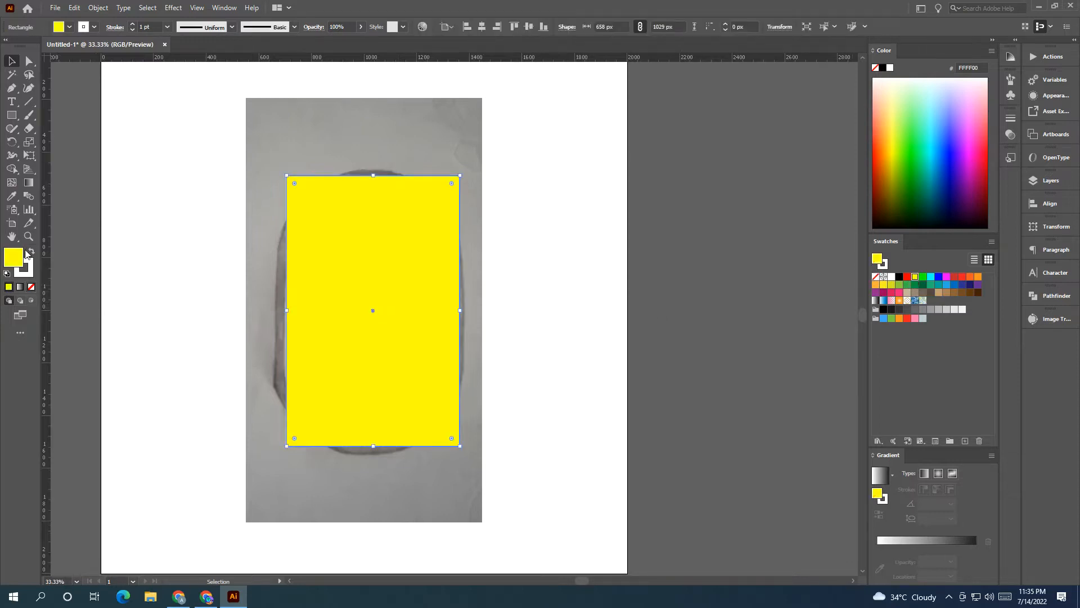
left_click(32, 252)
left_click_drag(268, 292, 262, 293)
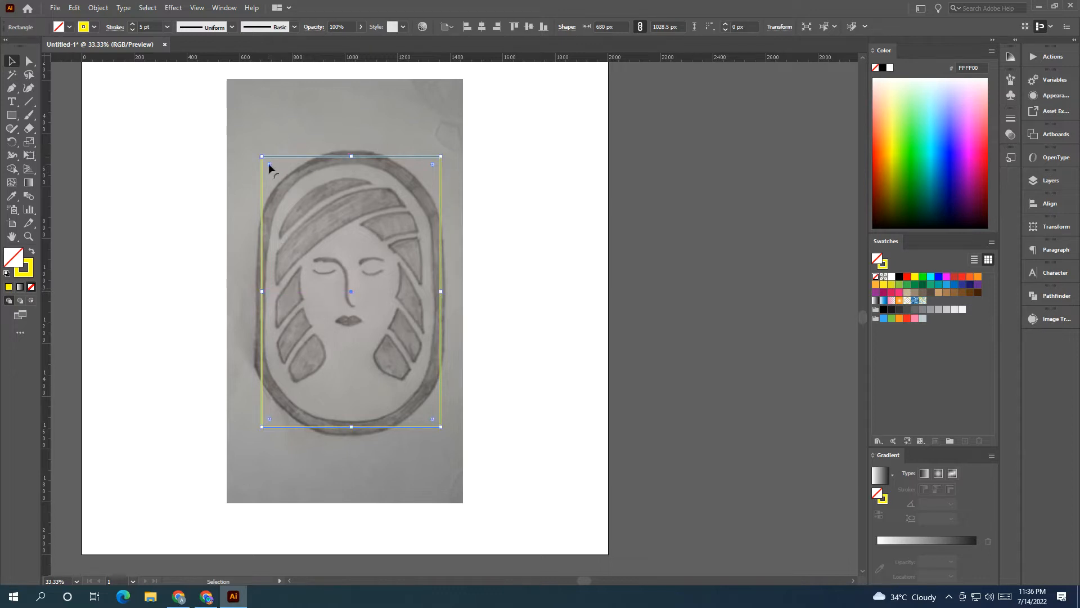
Step: Round all the rectangle's corners to about 340 px and stretch its height to about 1037 px
left_click_drag(280, 185, 364, 310)
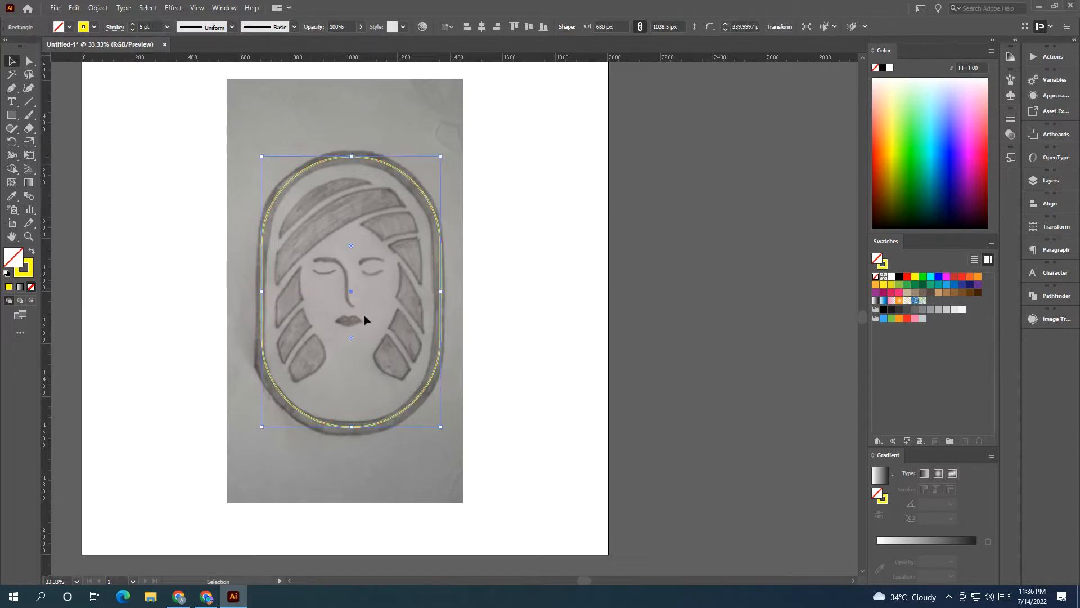
left_click_drag(351, 427, 352, 432)
left_click(528, 345)
left_click_drag(528, 345, 433, 339)
Step: Set the rounded frame's stroke weight to 44 pt to match the band in the sketch
left_click_drag(131, 26, 132, 26)
left_click(160, 174)
left_click_drag(179, 193, 144, 180)
scroll(185, 222, "up", 1)
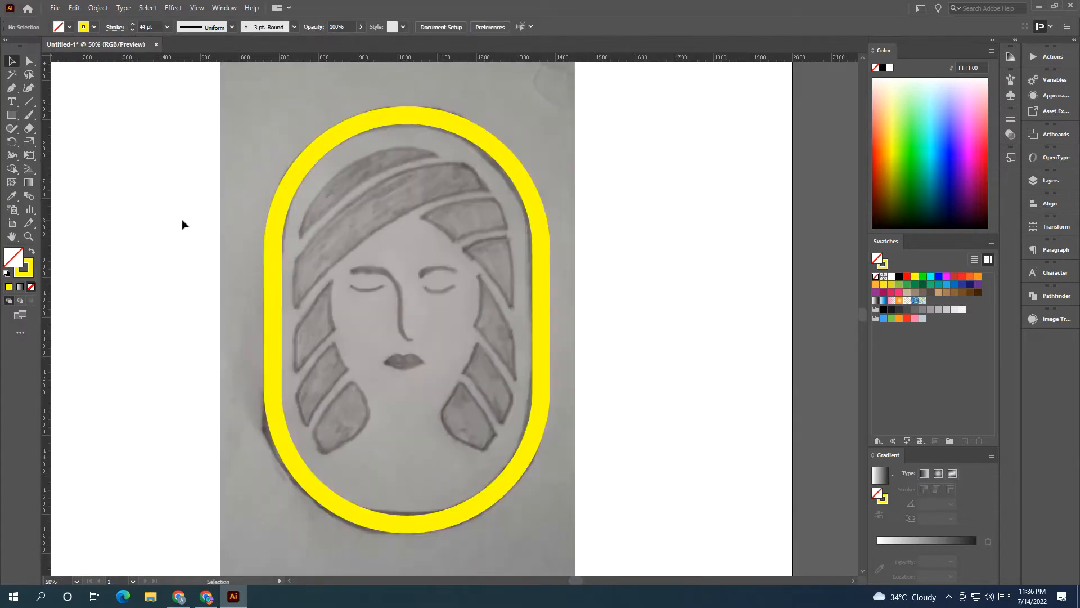
left_click_drag(193, 218, 149, 210)
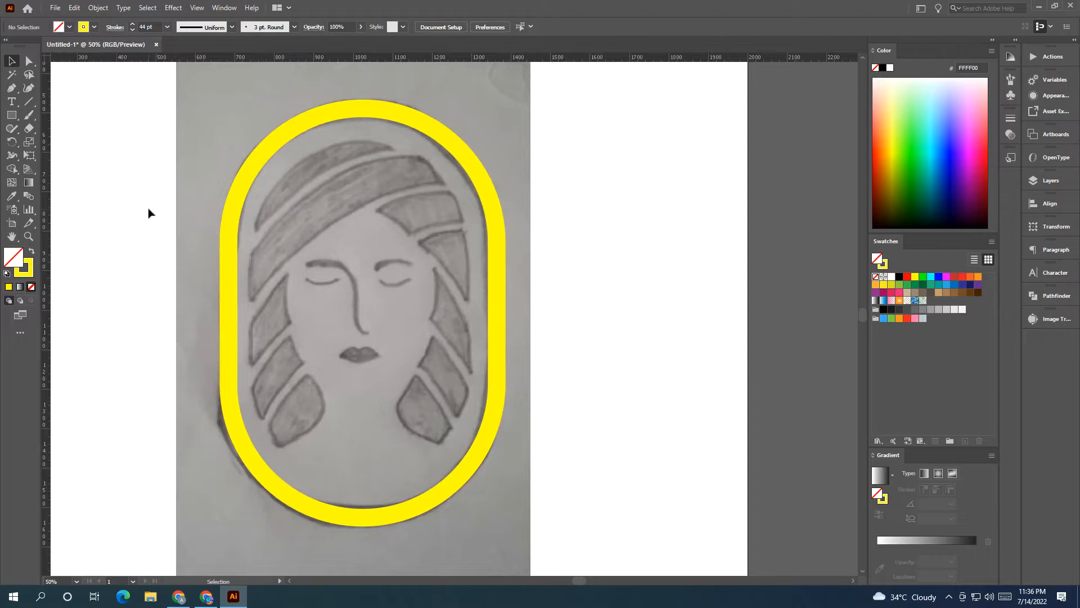
Step: Paste a copy of the rounded frame in front and scale it about its centre to about 548 by 836 px
left_click(295, 131)
left_click(98, 7)
mouse_move(72, 7)
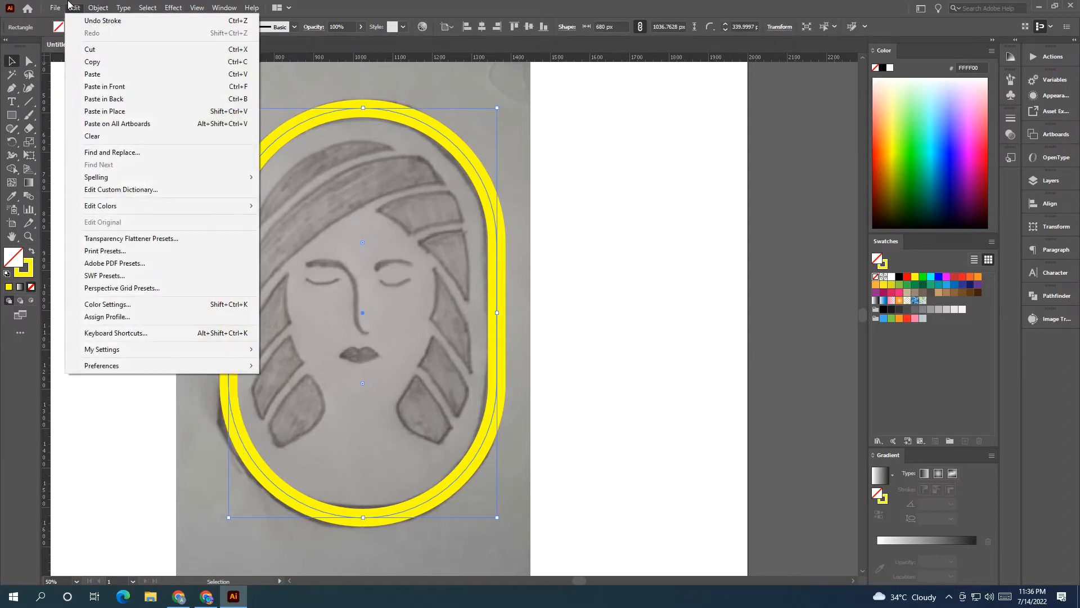
left_click(93, 62)
left_click(75, 7)
left_click(134, 88)
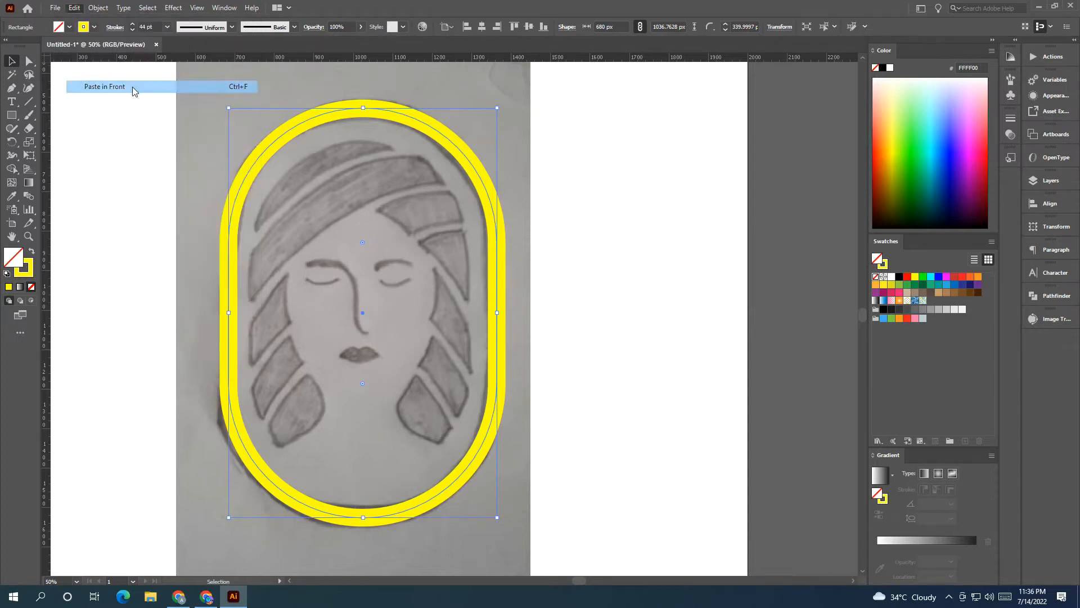
left_click_drag(363, 108, 364, 147)
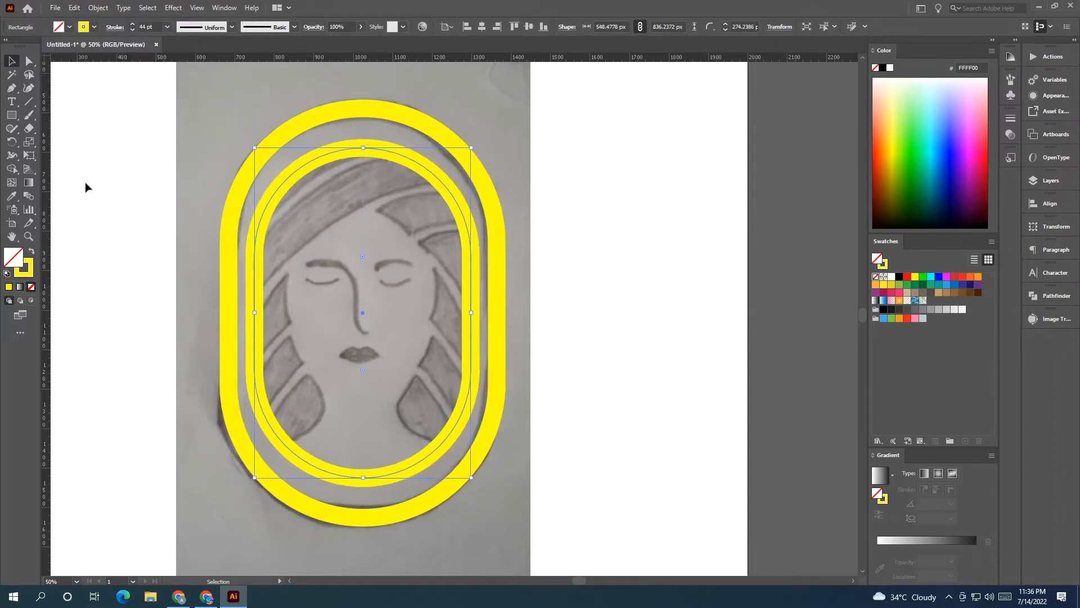
Step: Set the inner frame's stroke to 6 pt and enlarge it slightly to meet the outer edge of the hair
left_click(132, 31)
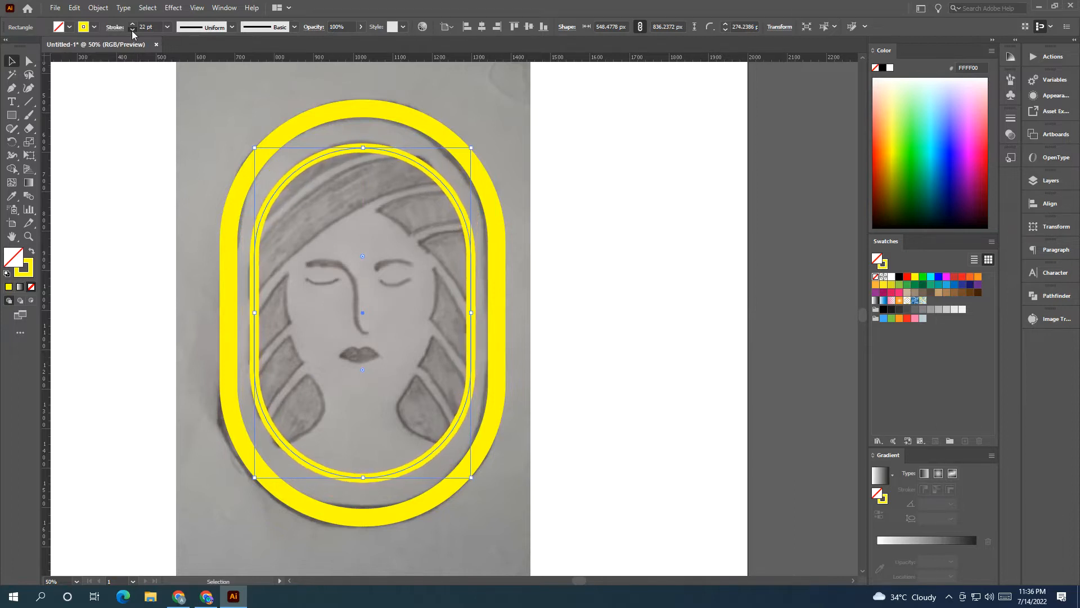
left_click(132, 31)
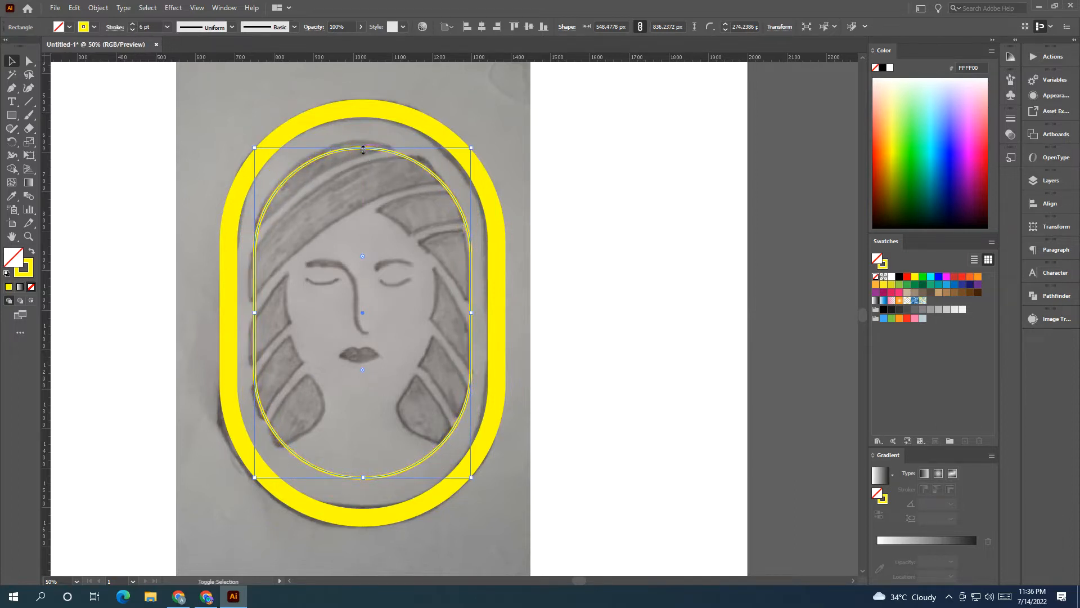
left_click_drag(363, 150, 363, 146)
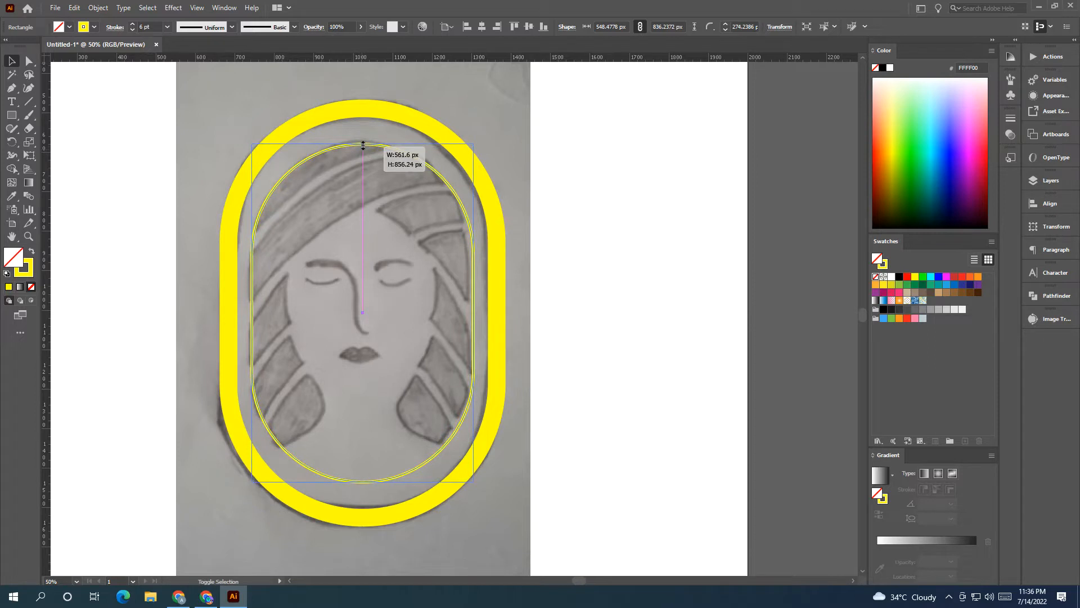
left_click_drag(363, 145, 363, 144)
left_click(605, 280)
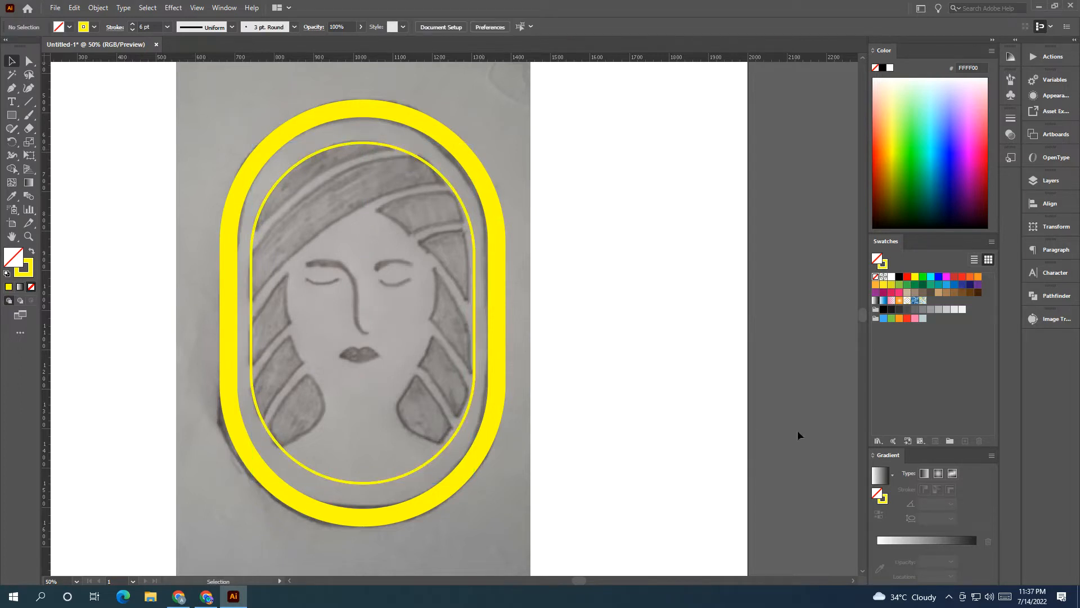
Step: Draw an ellipse about 1147 by 952 px and position it over the upper hair bands of the sketch
left_click(11, 114)
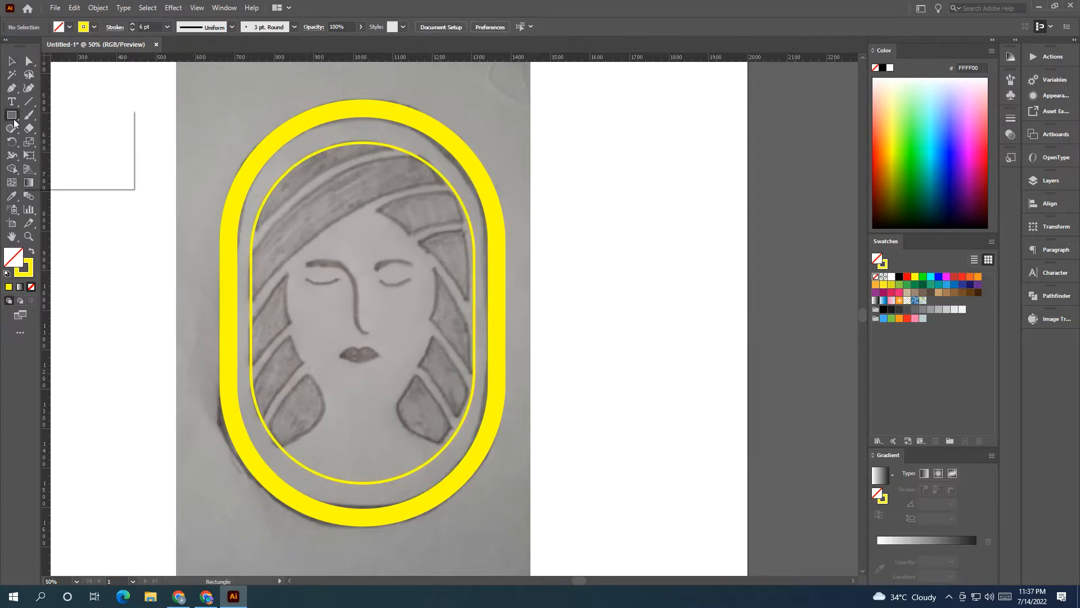
left_click(45, 141)
left_click_drag(354, 269, 547, 394)
key("v")
left_click_drag(287, 95, 343, 164)
left_click_drag(600, 340, 674, 341)
left_click_drag(447, 341, 420, 341)
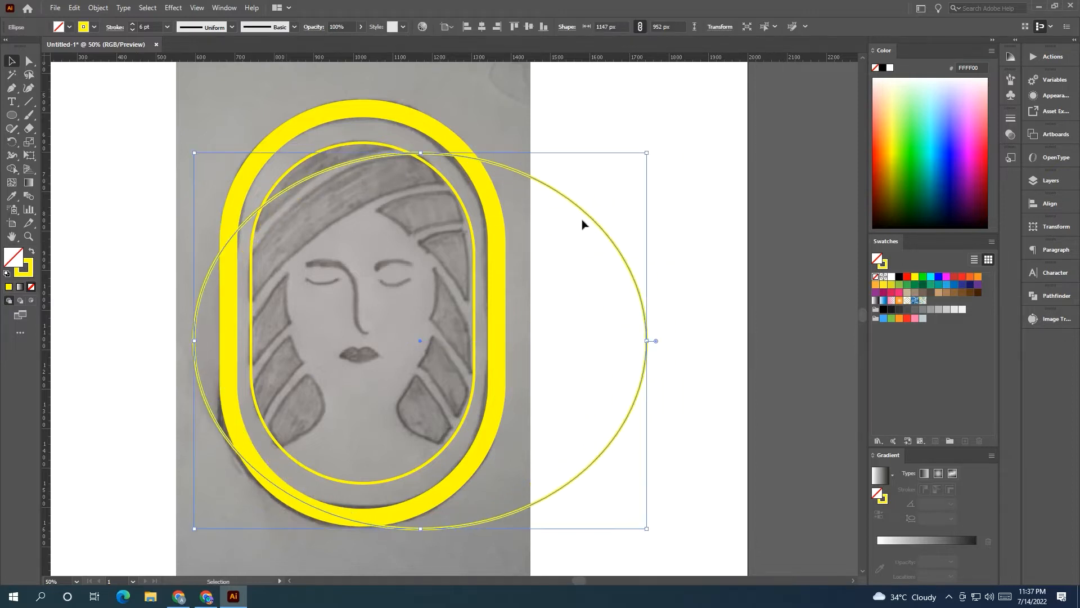
Step: Rotate the ellipse to follow the gap between the upper hair bands and add a slightly offset copy to form a pair
left_click_drag(650, 149, 476, 215)
left_click_drag(421, 341, 420, 343)
left_click(597, 292)
left_click_drag(595, 242, 598, 153)
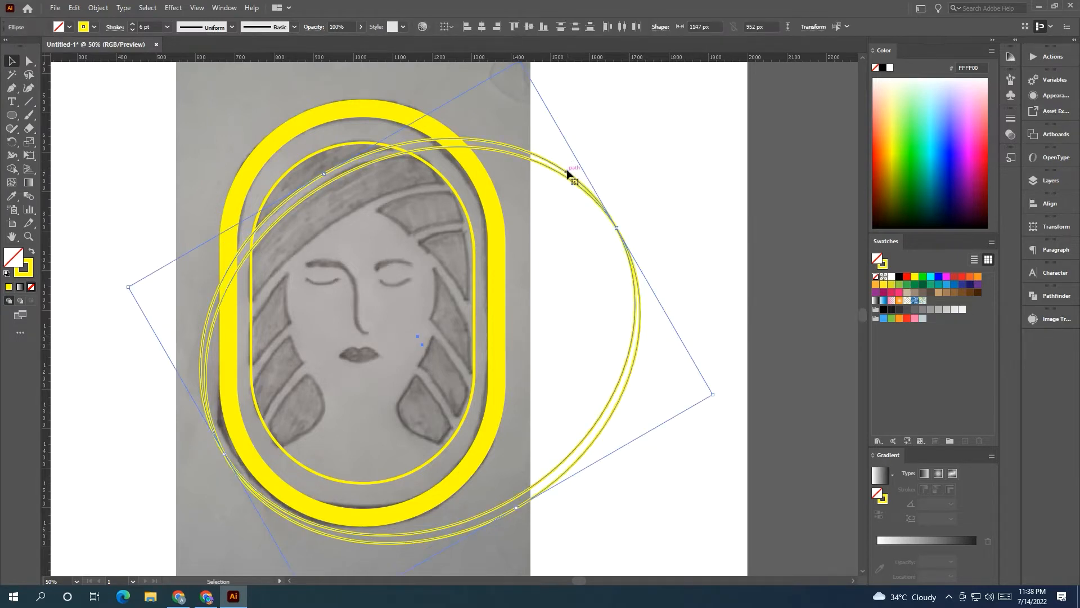
Step: Duplicate the ellipse pair twice further down to outline the next two gaps in the hair
left_click_drag(569, 173, 588, 219)
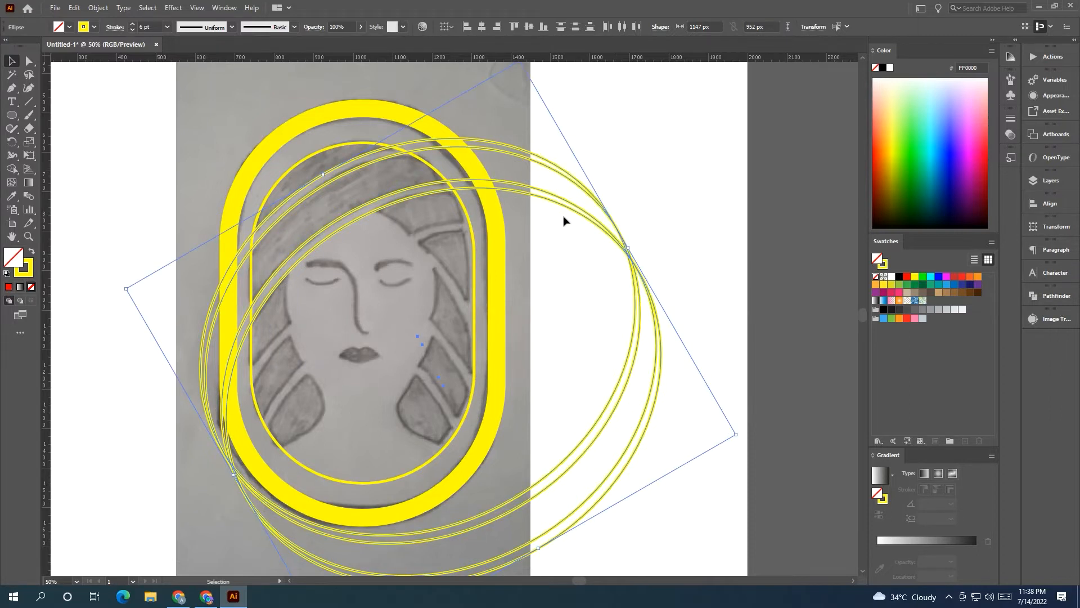
left_click_drag(562, 205, 578, 246)
key("ctrl+z")
left_click(674, 219)
left_click(562, 205)
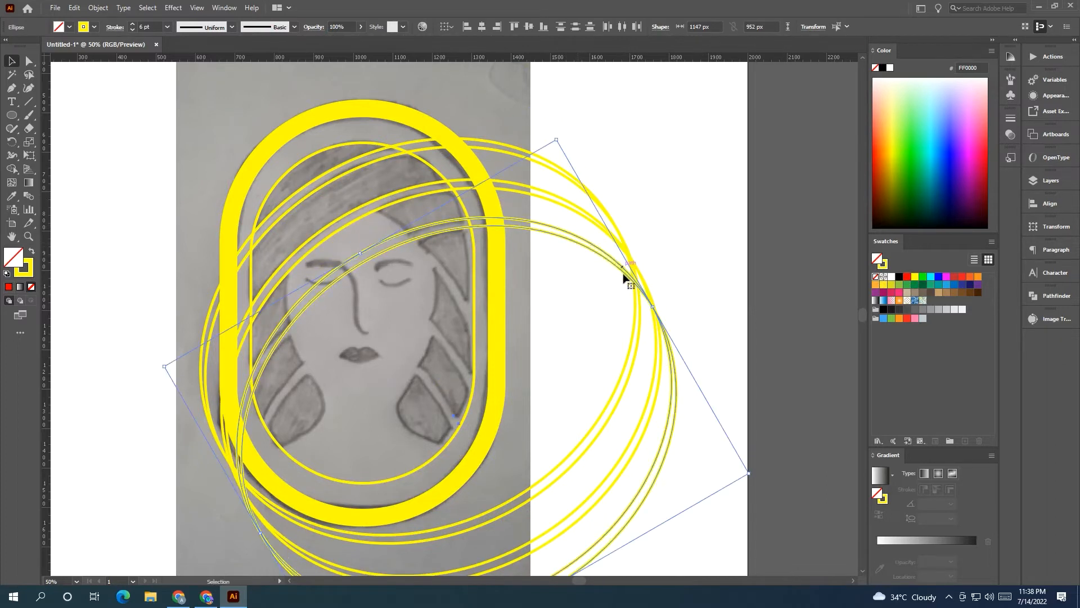
Step: Widen the third ellipse pair to about 1196 px and fit it to the hair gap
left_click_drag(651, 306, 670, 297)
mouse_move(462, 418)
left_mouse_down()
mouse_move(454, 426)
mouse_move(459, 417)
left_mouse_up()
left_click(580, 380)
key("space")
left_click_drag(580, 380, 576, 366)
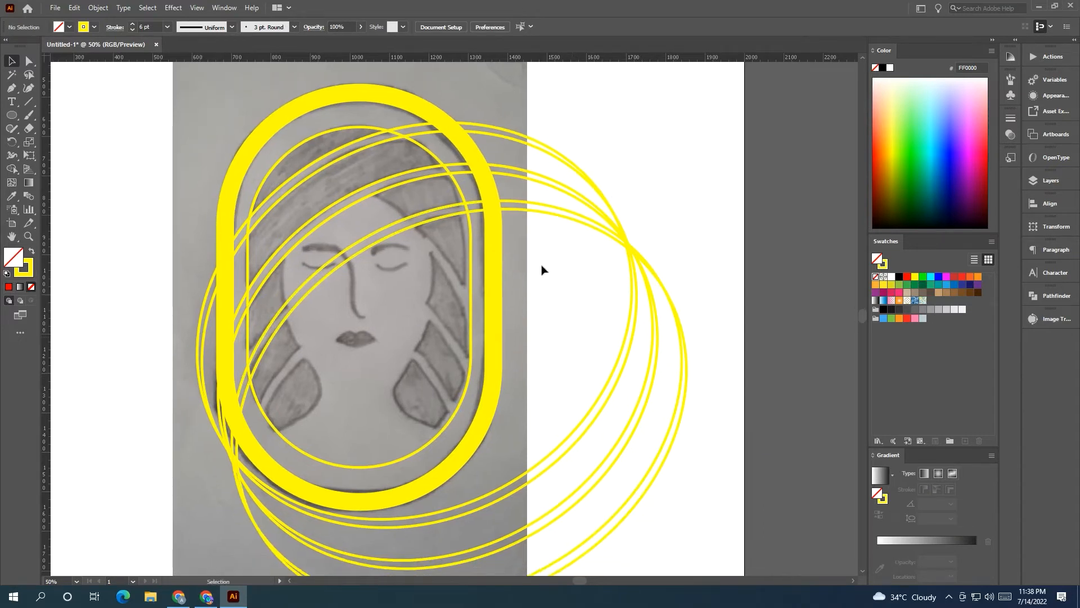
Step: Duplicate the widened ellipse pair further down over the lowest hair gap on the left side
mouse_move(559, 216)
left_mouse_down()
mouse_move(386, 218)
mouse_move(581, 222)
mouse_move(581, 251)
mouse_move(563, 261)
left_mouse_up()
left_click(580, 334)
left_click(552, 261)
scroll(545, 269, "down", 1)
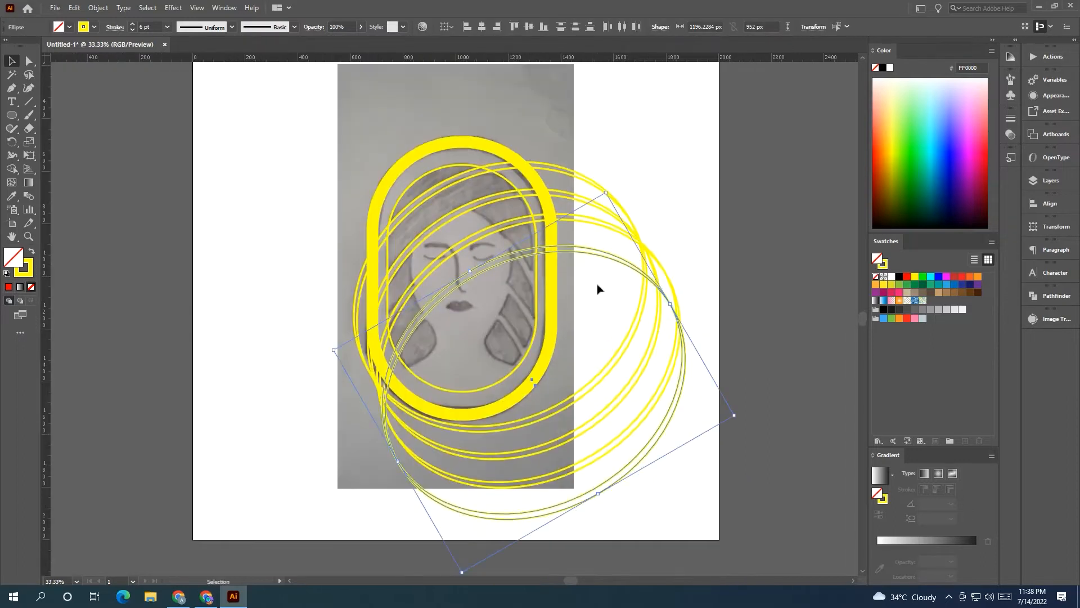
scroll(556, 277, "up", 1)
left_click_drag(556, 278, 585, 242)
Step: Copy the lowest ellipse pair, rotate the copy by about 120° and place it over the right-side hair strands
left_click_drag(557, 205, 482, 213)
left_click_drag(521, 121, 260, 320)
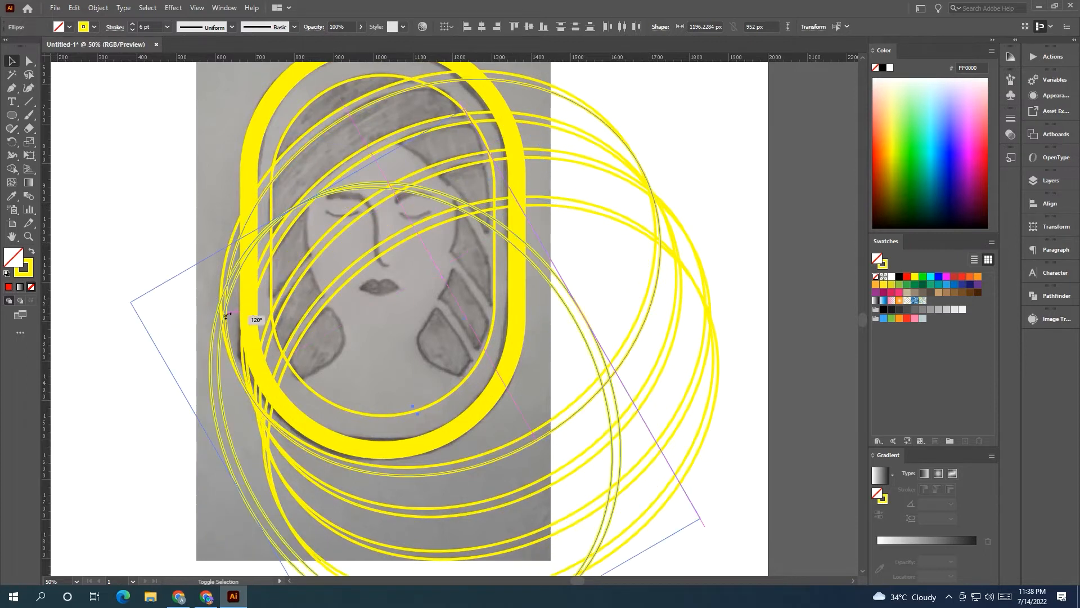
left_click_drag(517, 249, 415, 156)
Step: Duplicate the rotated ellipse pair downward along the remaining gaps in the right-side hair
left_click_drag(499, 270, 474, 376)
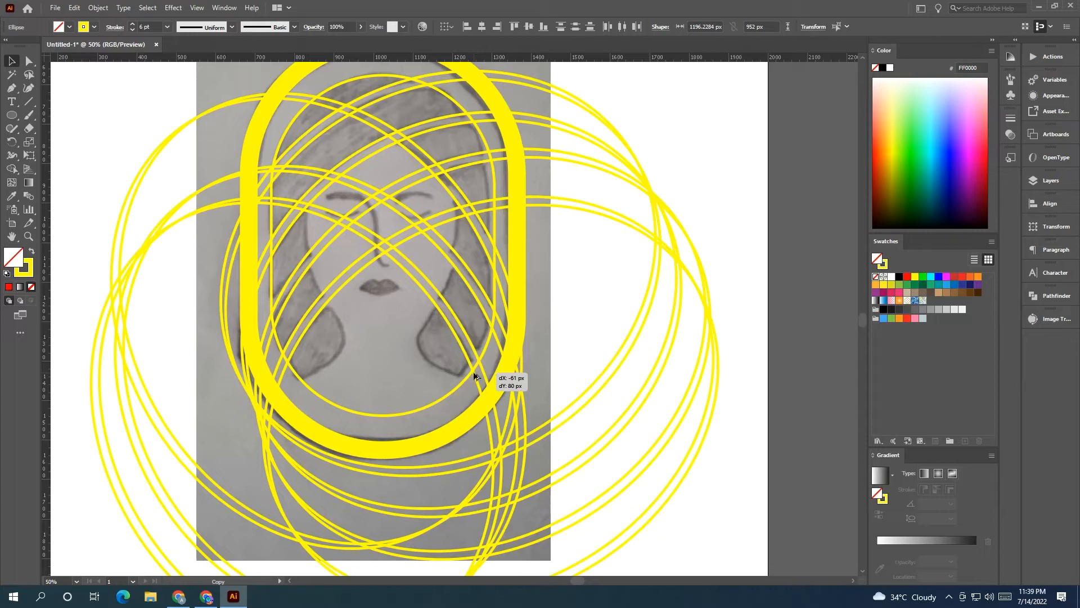
left_click_drag(474, 376, 474, 376)
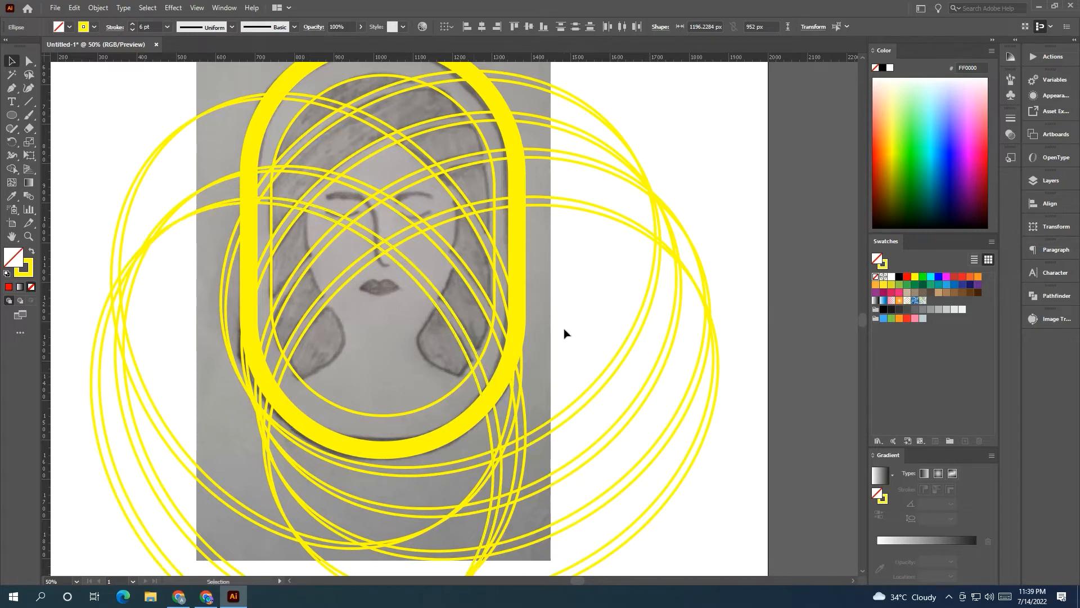
left_click(564, 333)
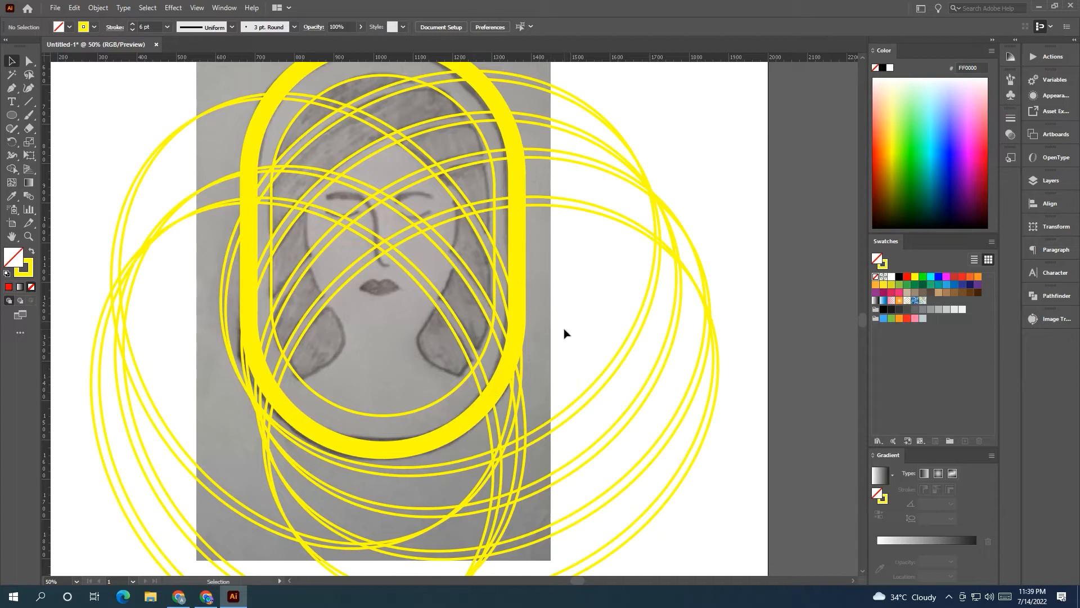
mouse_move(570, 337)
left_mouse_down()
mouse_move(581, 323)
mouse_move(571, 340)
left_mouse_up()
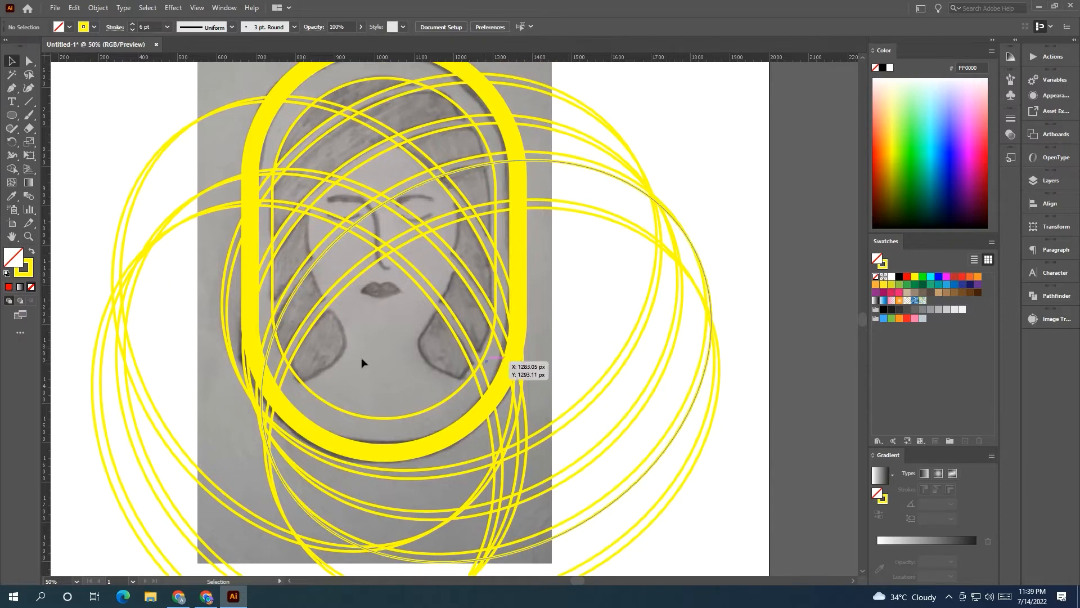
Step: Trace the curved inner edge of the lowest left hair lock with the Pen tool, starting on the inner frame
left_click(11, 88)
scroll(307, 394, "up", 1)
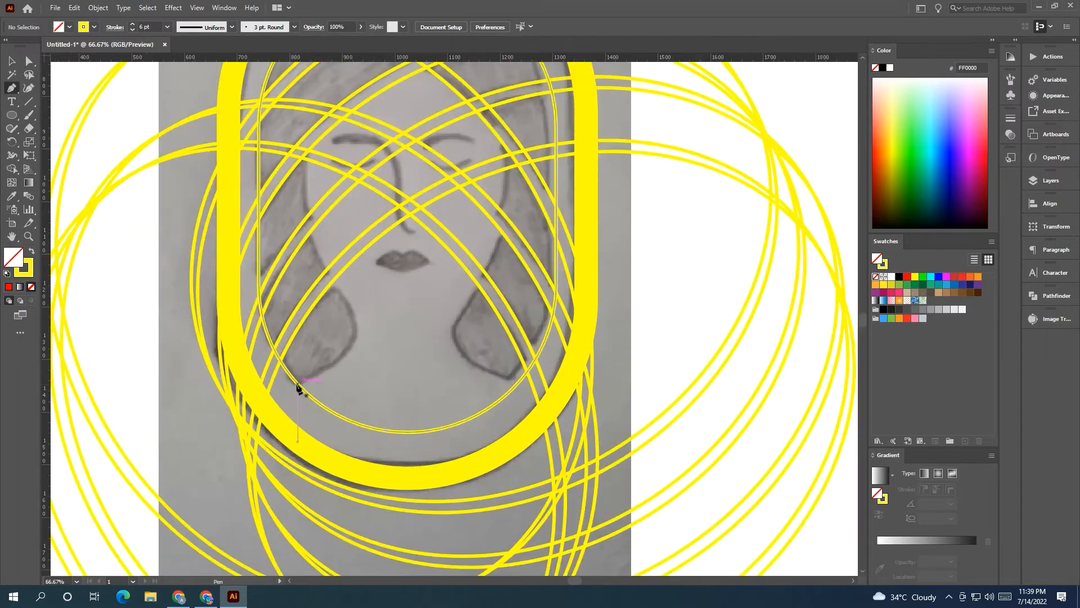
left_click(298, 384)
left_click_drag(353, 310, 326, 263)
left_click(352, 309)
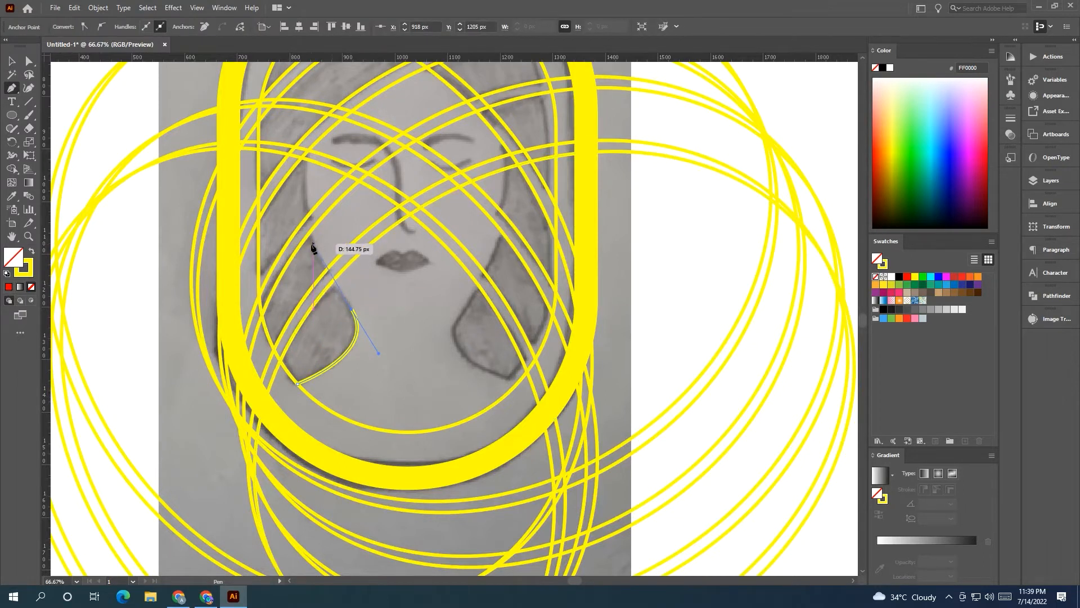
Step: Continue the pen path up the left side of the face to the hairline and end it as an open path
key("space")
left_click_drag(308, 171, 276, 202)
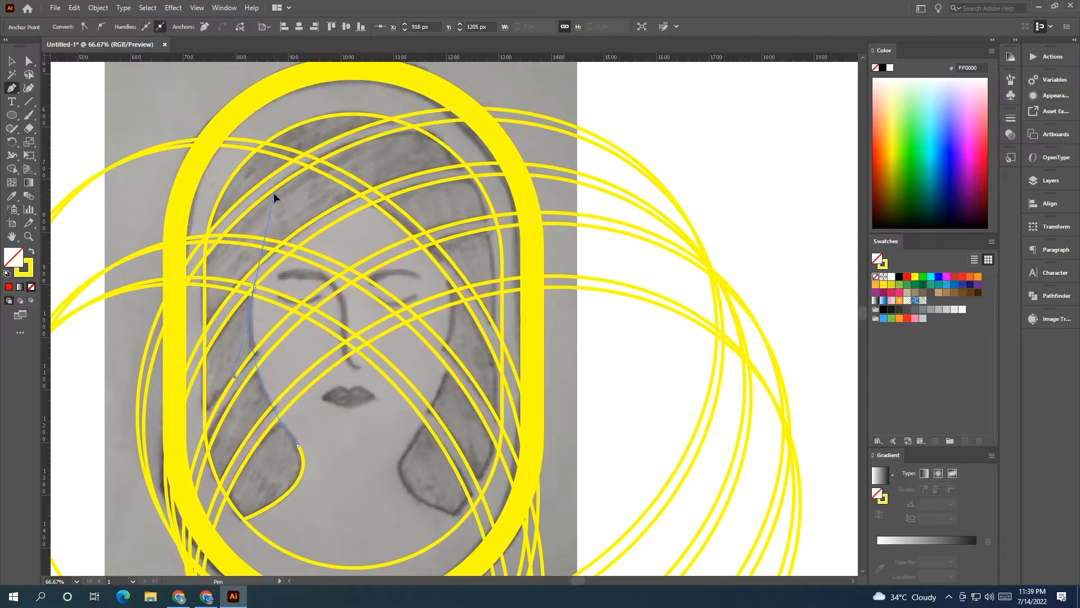
left_click_drag(274, 191, 236, 201)
key("space")
key("v")
left_click(68, 150)
key("space")
left_click_drag(168, 188, 155, 163)
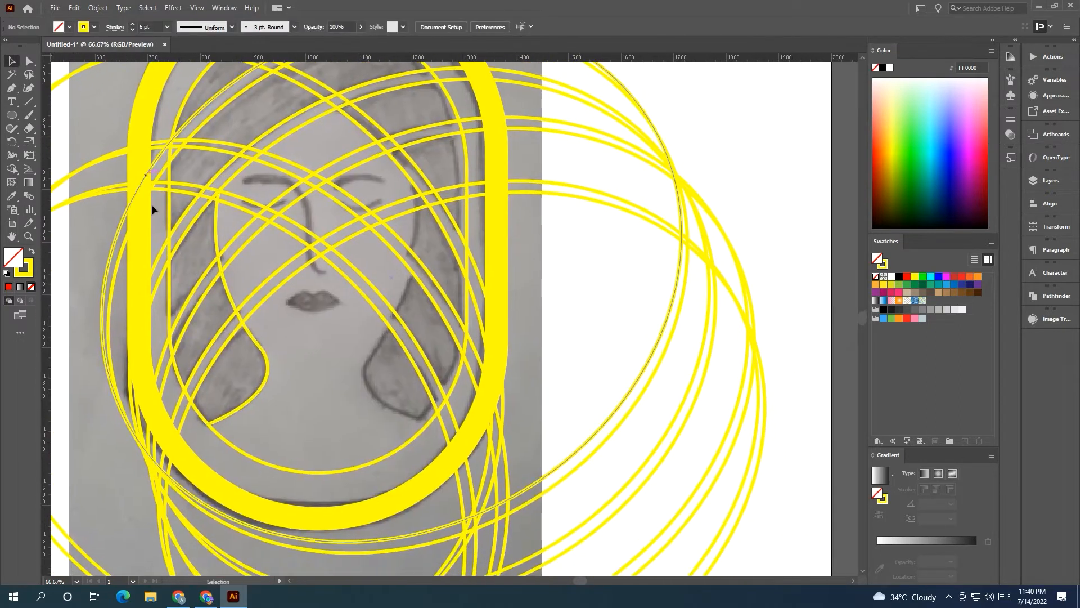
Step: Trace the inner edge of the lowest right hair lock and the right side of the face with the Pen tool, ending as an open path
key("p")
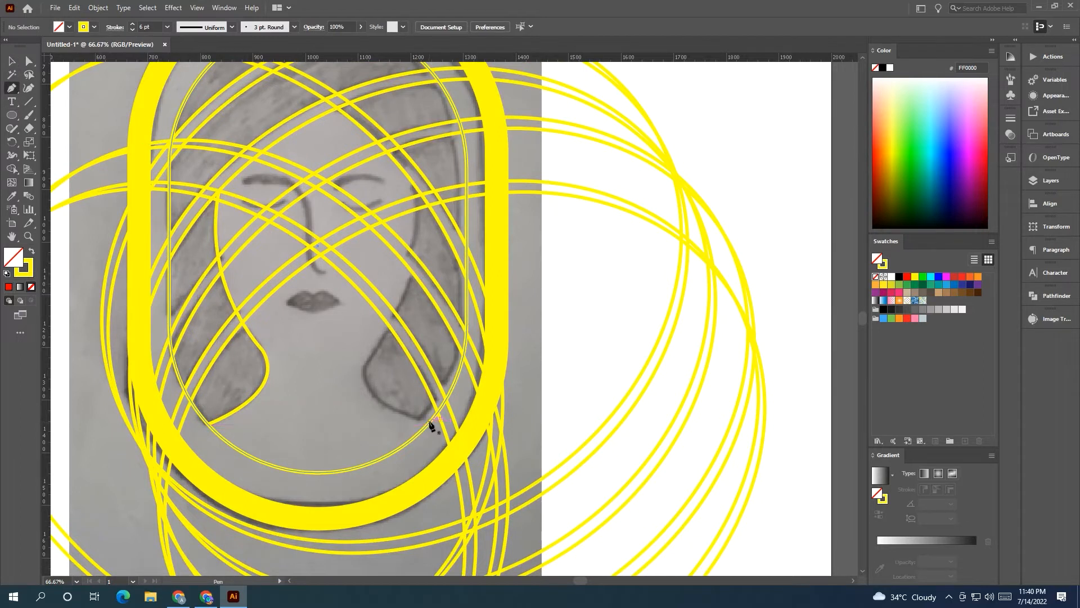
left_click(430, 421)
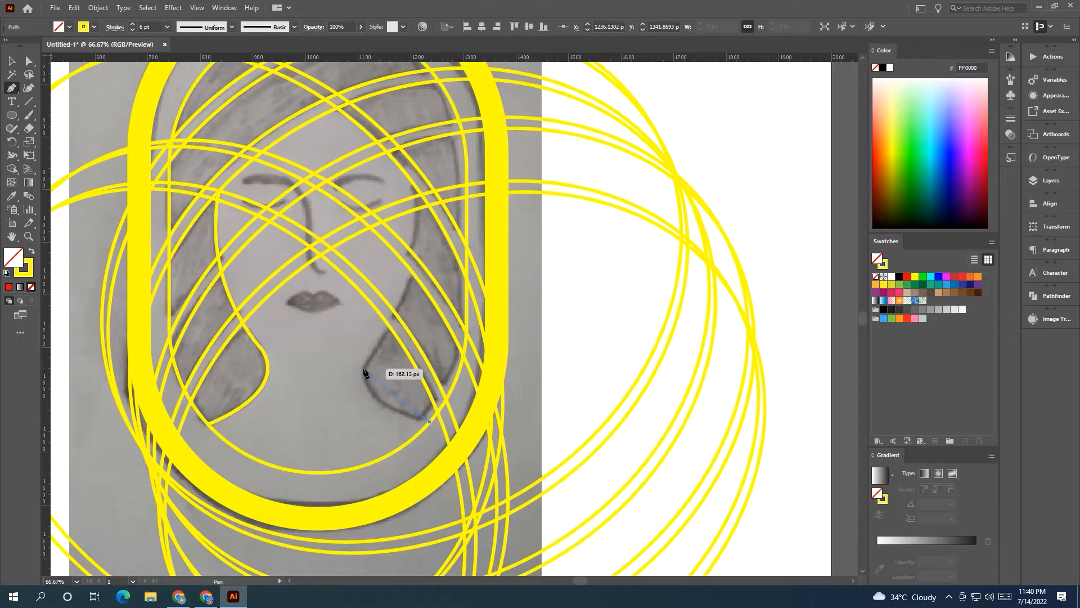
mouse_move(365, 367)
left_mouse_down()
mouse_move(369, 320)
mouse_move(364, 387)
left_mouse_up()
left_click(342, 421)
left_click_drag(391, 238, 368, 140)
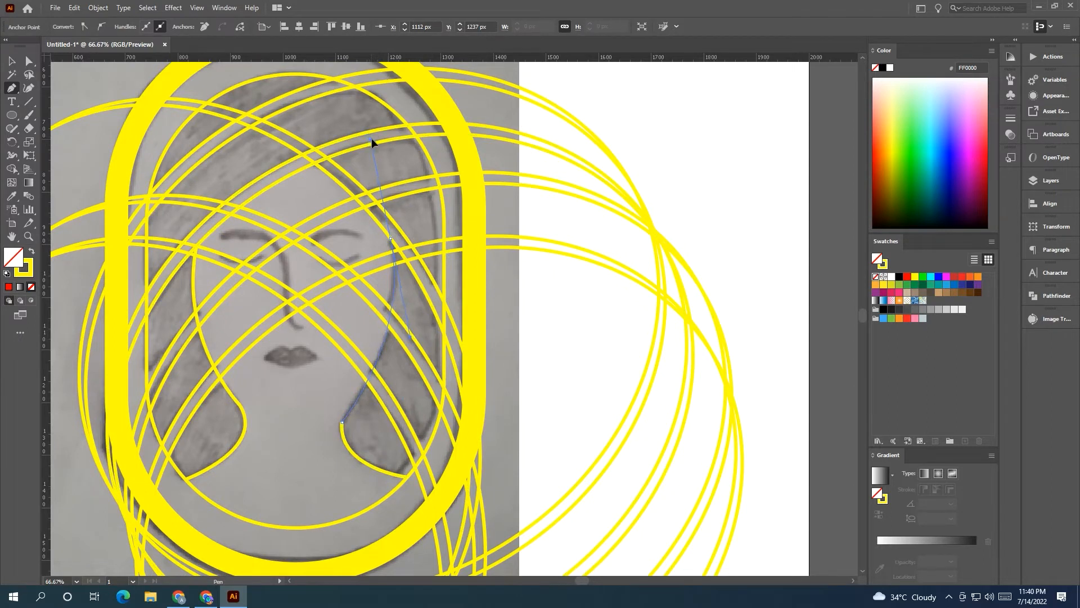
left_click_drag(368, 140, 367, 140)
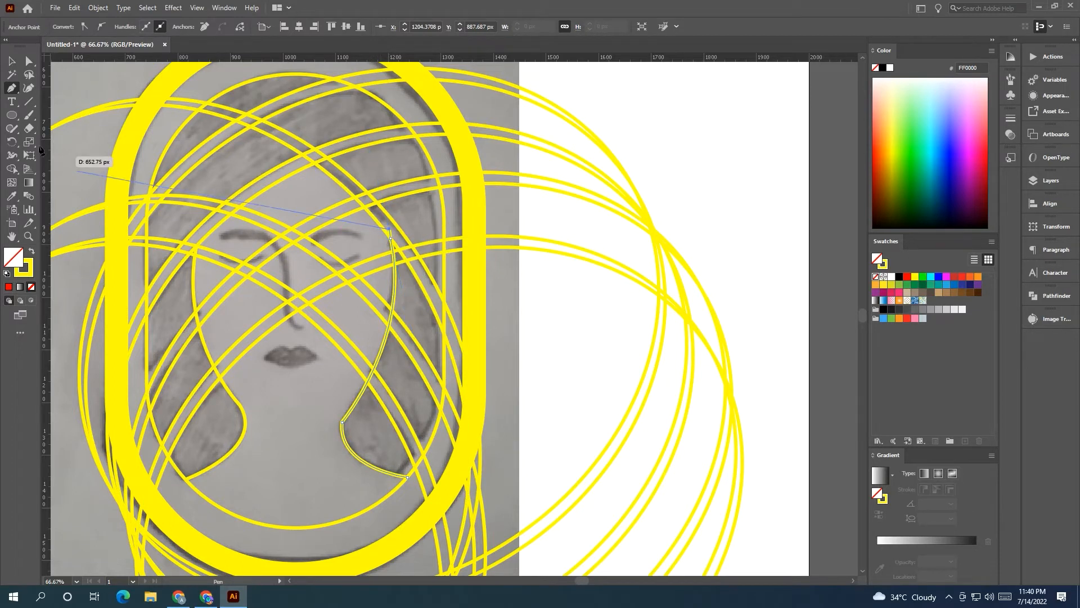
left_click(12, 60)
left_click(623, 147)
Step: Select the ellipses, inner frame and face paths without the thick outer frame, and merge the two top hair bands with Shape Builder
scroll(665, 148, "down", 2)
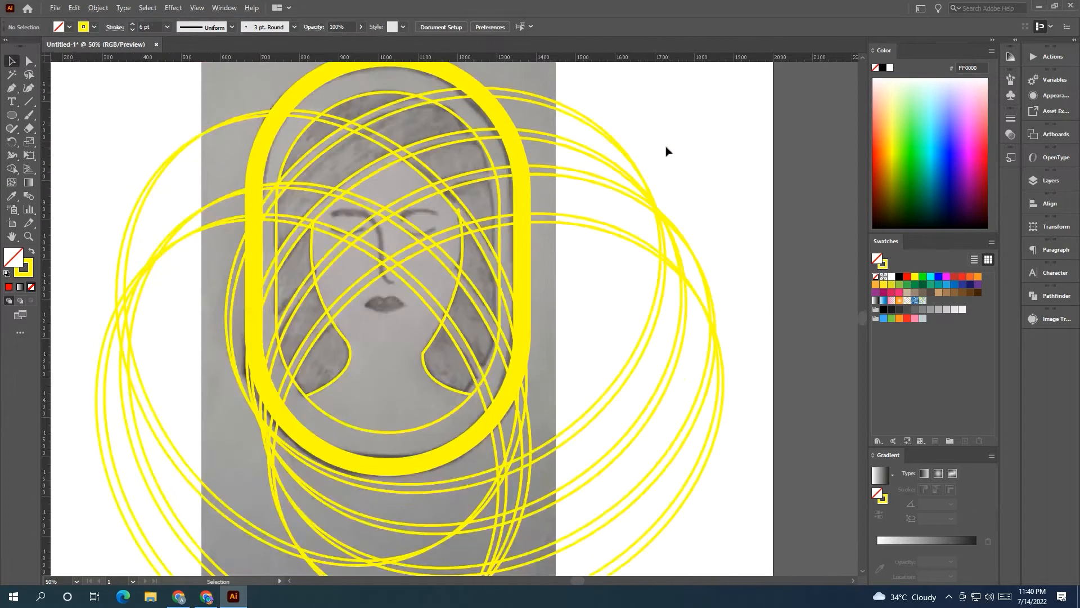
left_click_drag(696, 502, 276, 159)
left_click_drag(263, 78, 259, 67)
left_click_drag(335, 132, 235, 171)
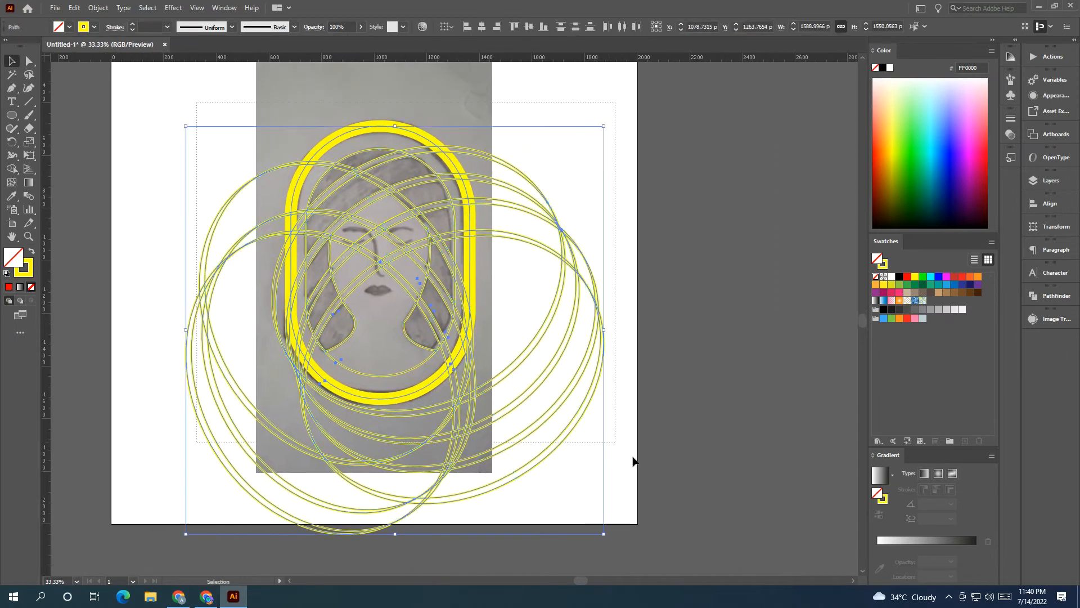
left_click(673, 480)
left_click_drag(548, 480, 146, 93)
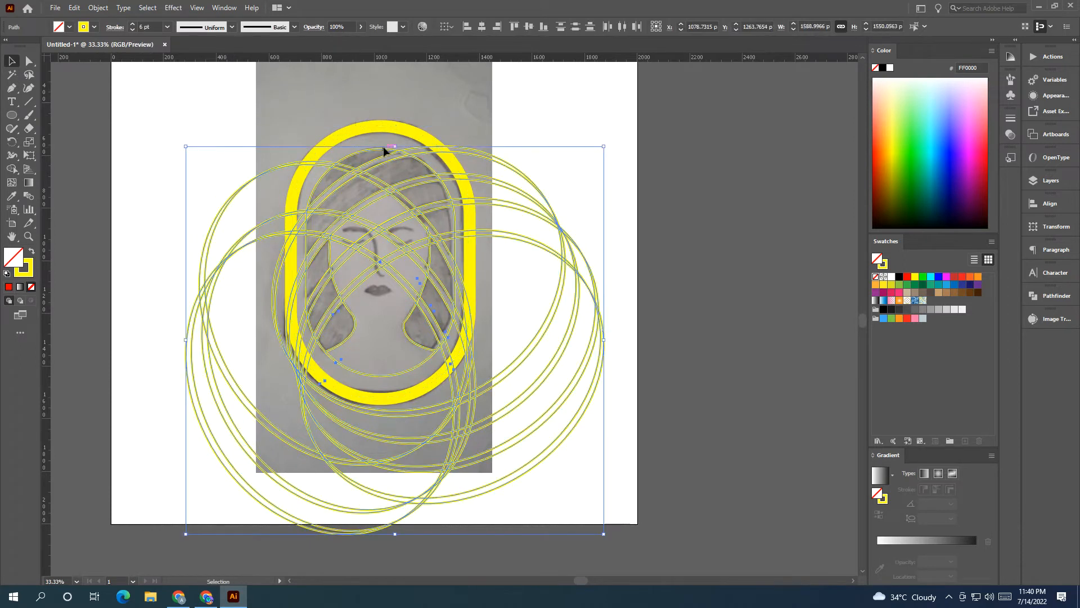
scroll(321, 216, "up", 1)
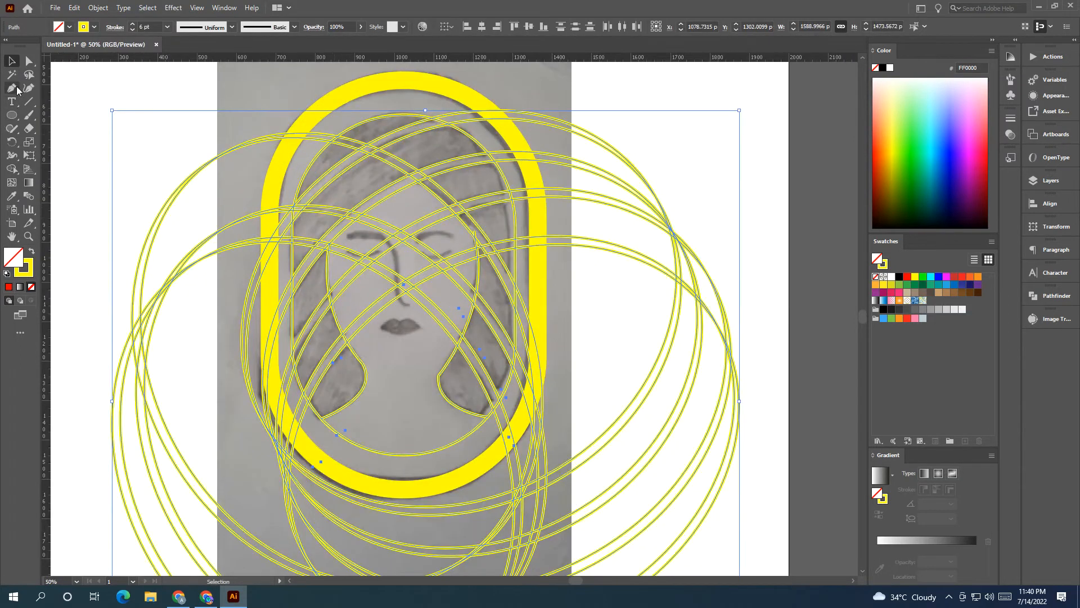
left_click(12, 169)
key("space")
left_click_drag(336, 199, 252, 229)
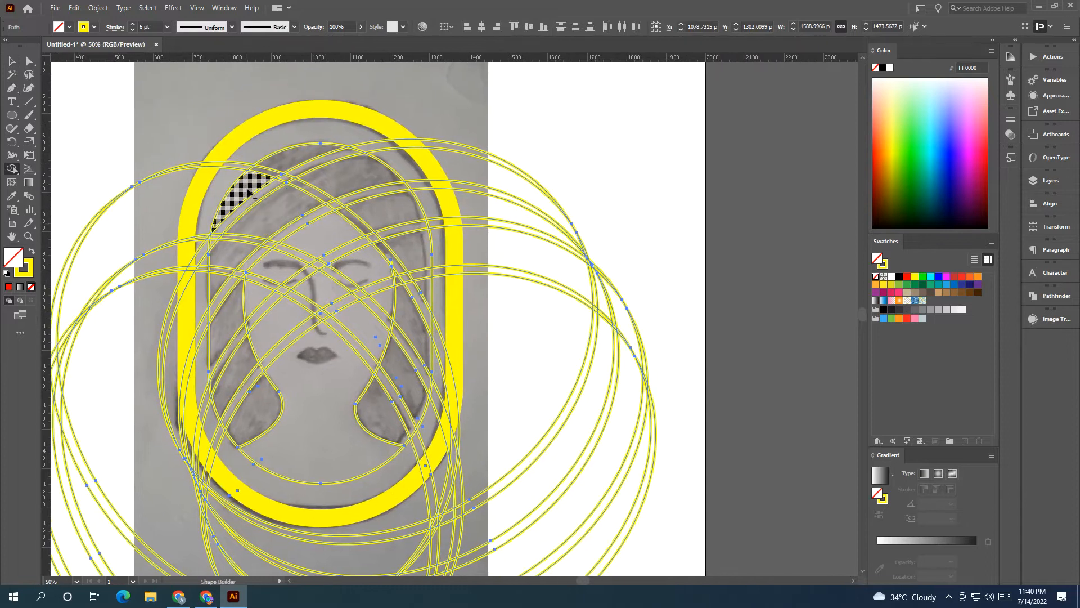
left_click(265, 179)
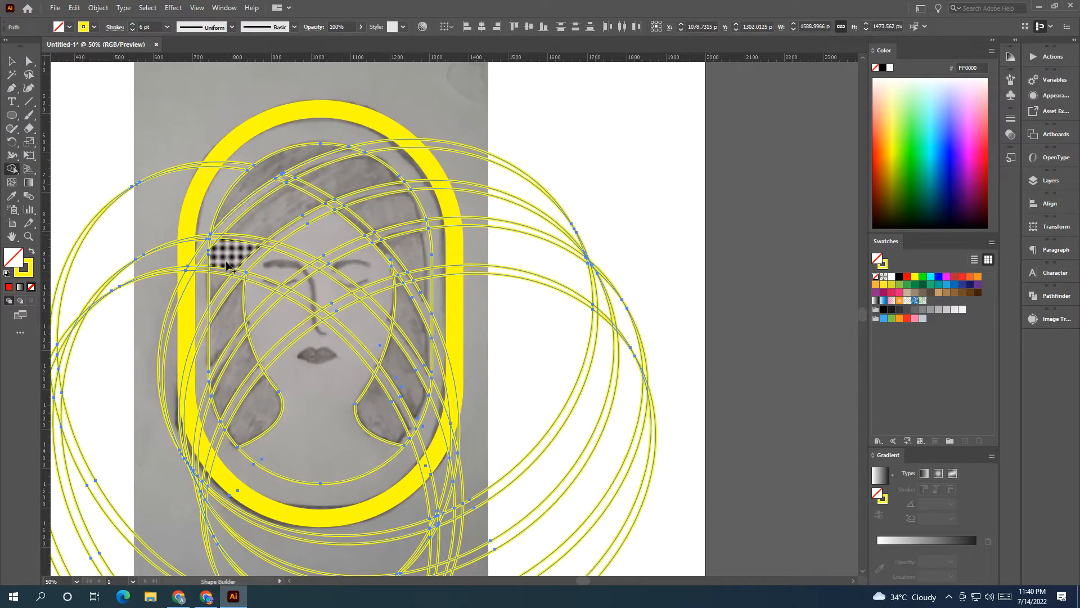
mouse_move(214, 290)
left_mouse_down()
mouse_move(231, 248)
mouse_move(360, 181)
mouse_move(346, 187)
left_mouse_up()
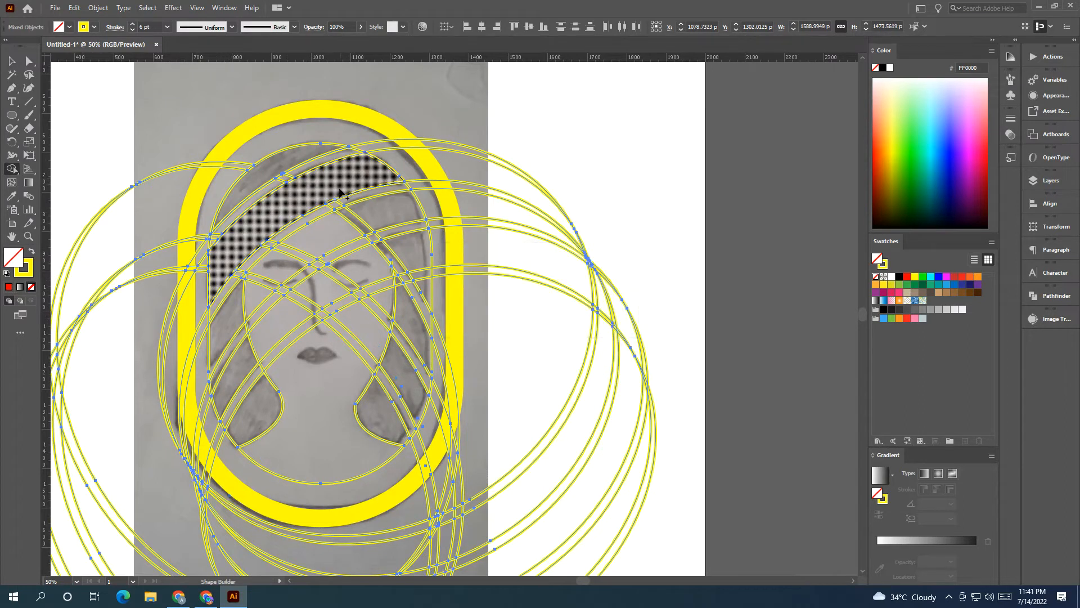
Step: Set the fill to black and fill the two top hair bands and the left hair locks with Shape Builder
left_click(899, 276)
left_click(248, 187)
left_click(266, 218)
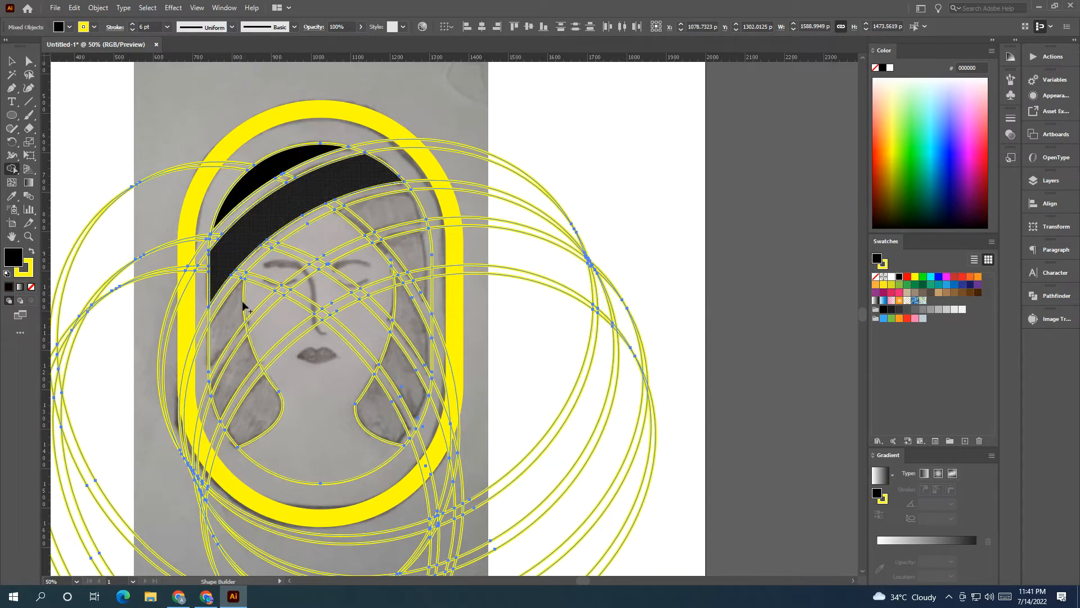
left_click(227, 330)
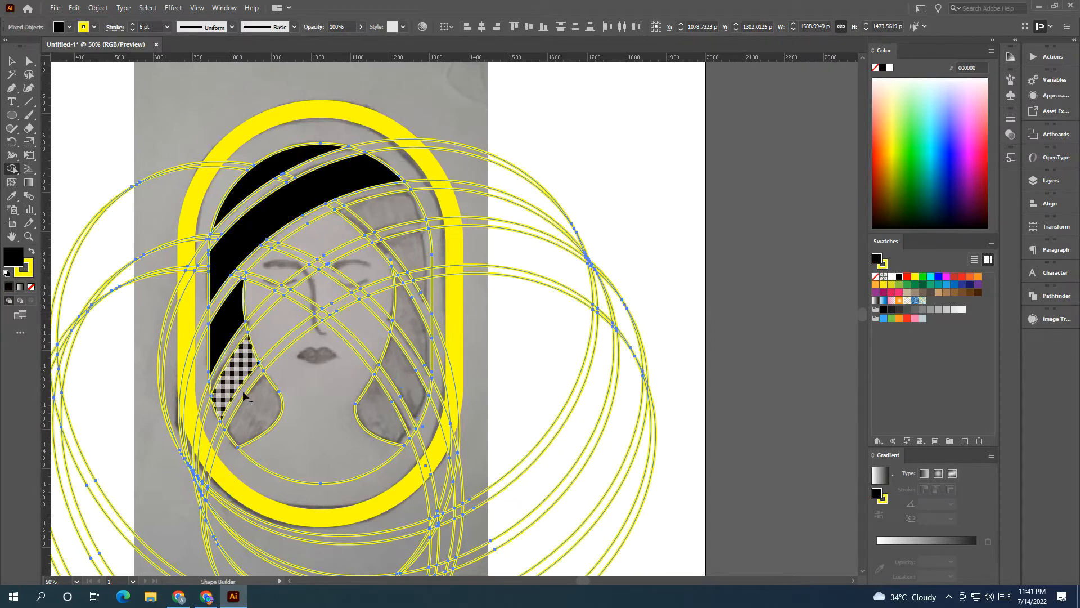
left_click(236, 383)
left_click(256, 414)
Step: Merge and fill the right-side hair locks with black using Shape Builder, from the lowest lock up to the hairline
left_click(394, 405)
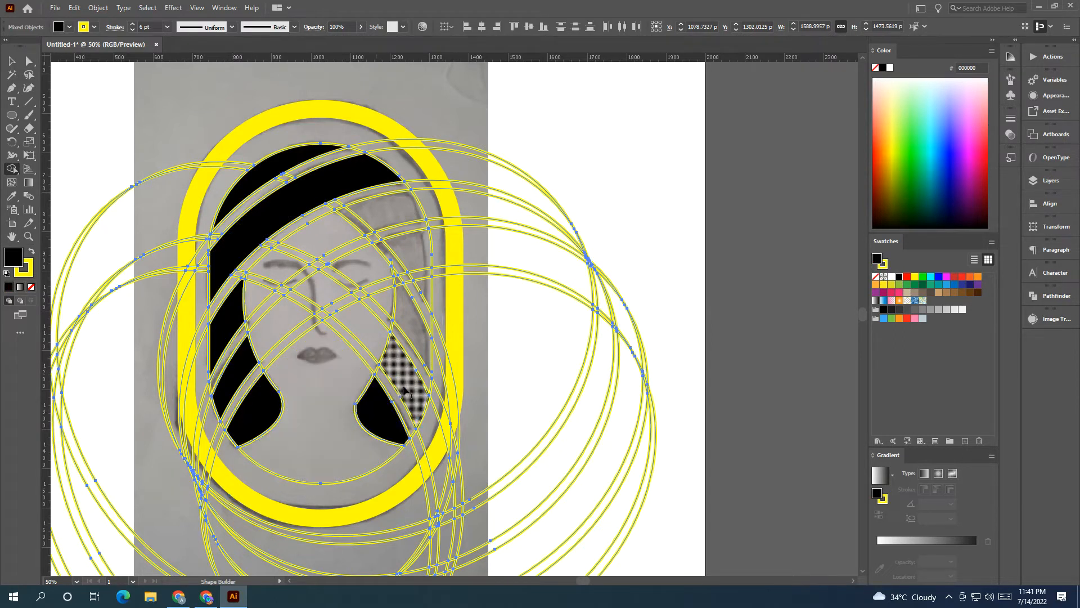
left_click(410, 372)
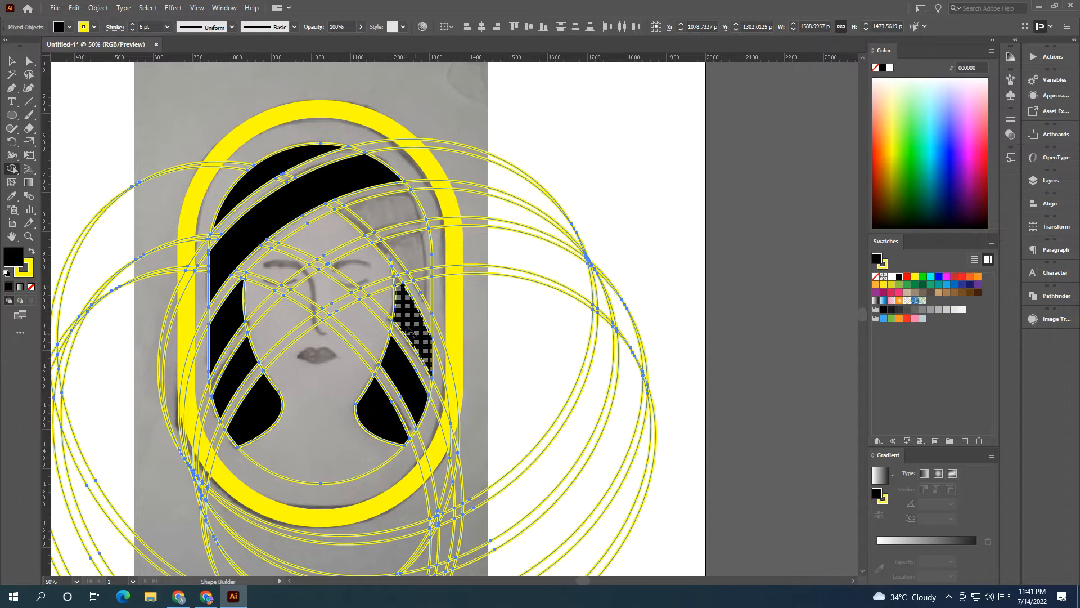
scroll(400, 289, "up", 3)
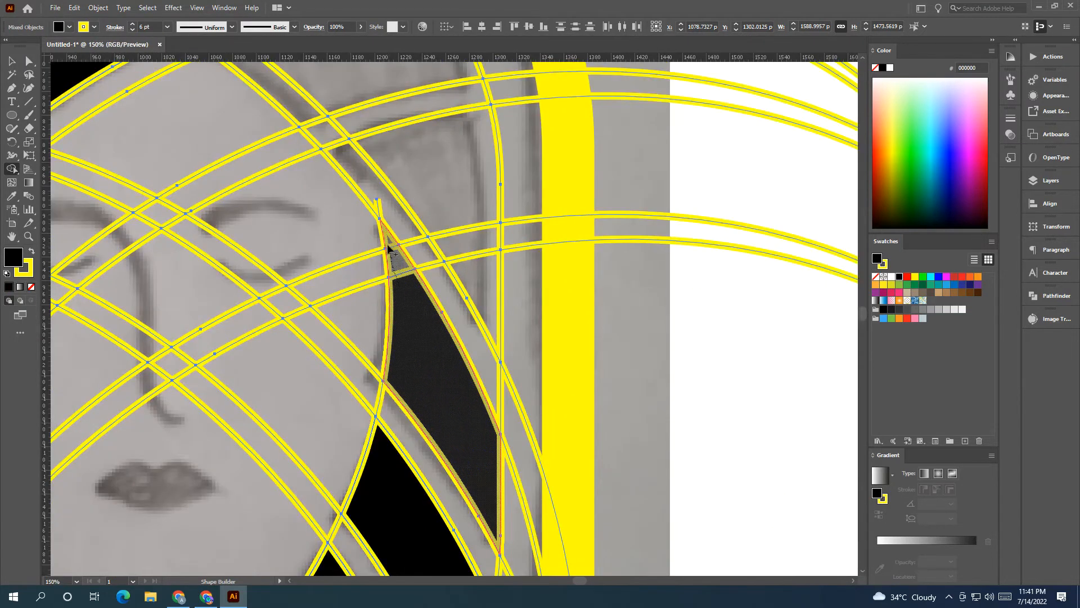
scroll(423, 280, "down", 2)
left_click_drag(457, 301, 432, 229)
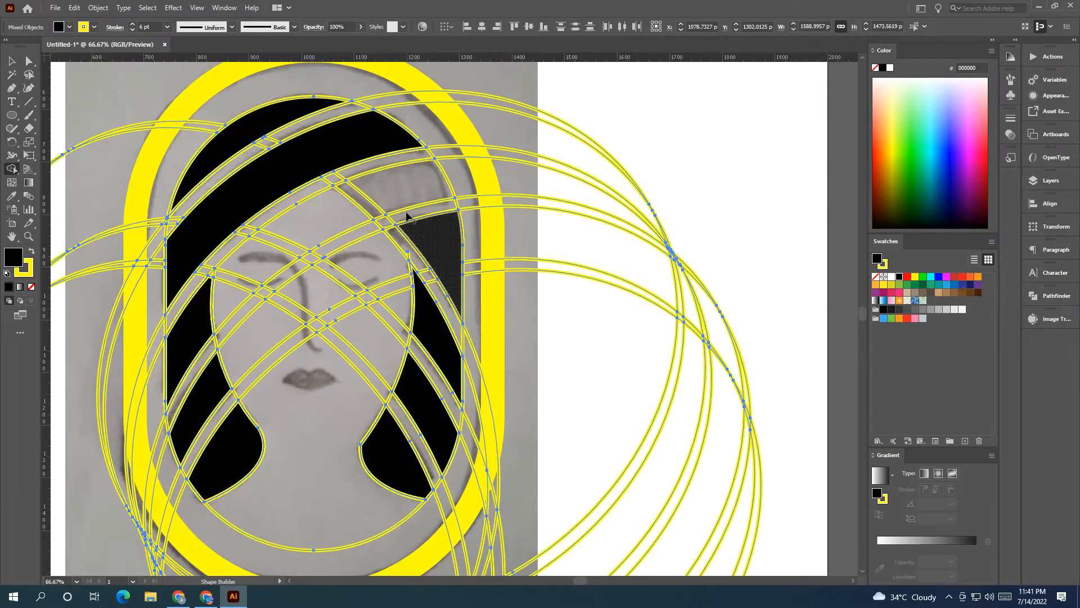
left_click(369, 197)
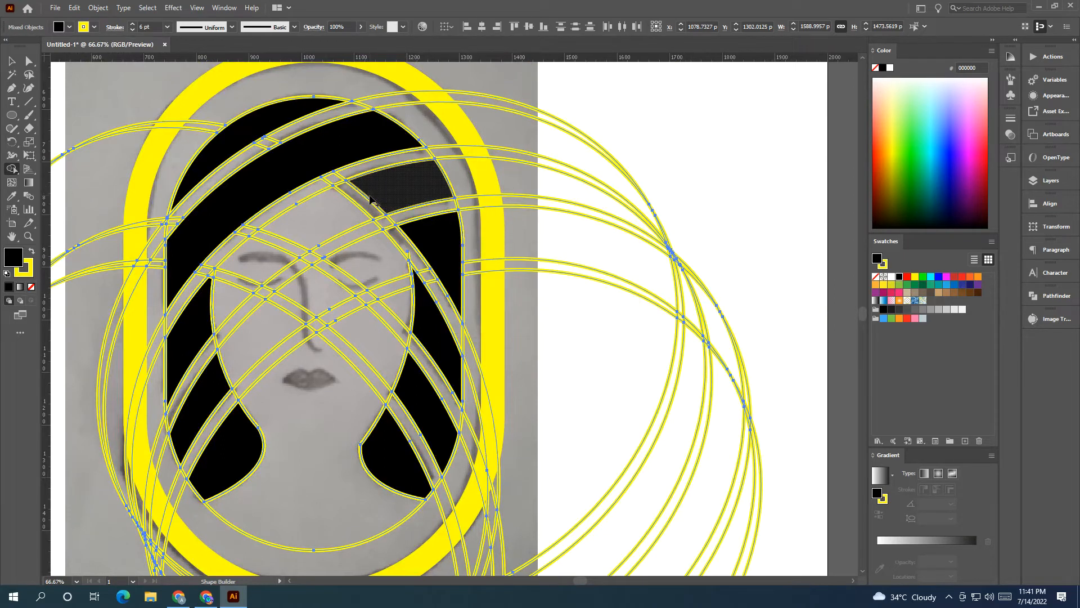
Step: Erase the construction shapes crossing the face and the area right of the hair with Shape Builder
left_click_drag(324, 270, 355, 238)
mouse_move(280, 205)
left_mouse_down()
mouse_move(199, 283)
mouse_move(188, 274)
mouse_move(186, 387)
mouse_move(200, 436)
mouse_move(244, 498)
mouse_move(309, 481)
mouse_move(318, 369)
mouse_move(274, 278)
mouse_move(372, 207)
mouse_move(391, 309)
mouse_move(297, 283)
mouse_move(344, 287)
left_mouse_up()
mouse_move(405, 238)
left_mouse_down()
mouse_move(399, 322)
mouse_move(337, 229)
mouse_move(375, 138)
mouse_move(418, 188)
mouse_move(423, 218)
mouse_move(457, 239)
mouse_move(495, 301)
left_mouse_up()
mouse_move(463, 492)
left_mouse_down()
mouse_move(477, 463)
mouse_move(416, 370)
left_mouse_up()
left_click_drag(430, 299, 453, 327)
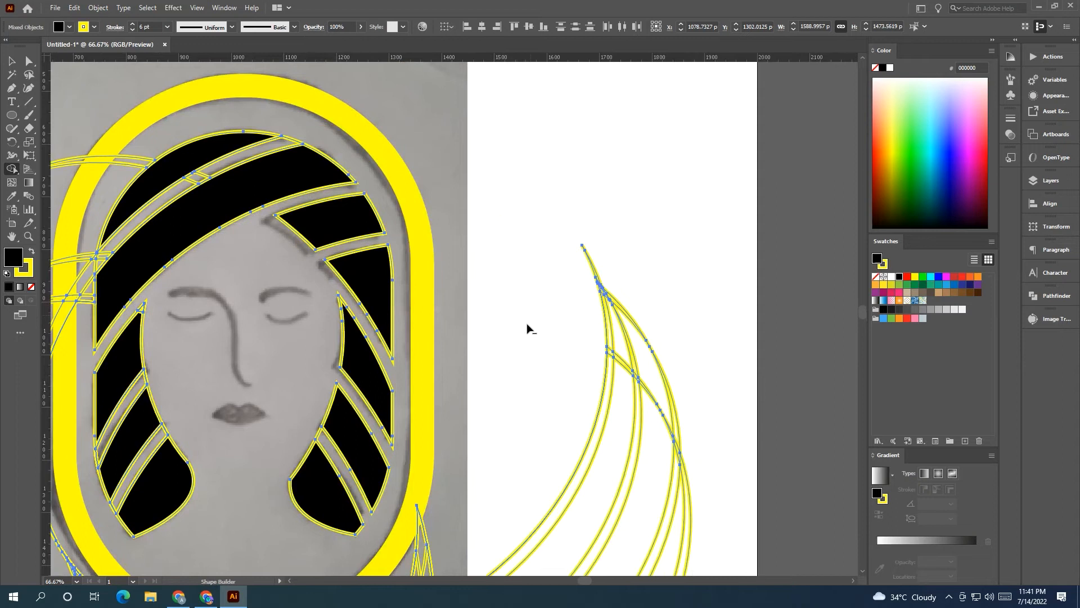
Step: Erase the large ellipse remnants around and below the outer frame with Shape Builder
scroll(528, 270, "down", 3)
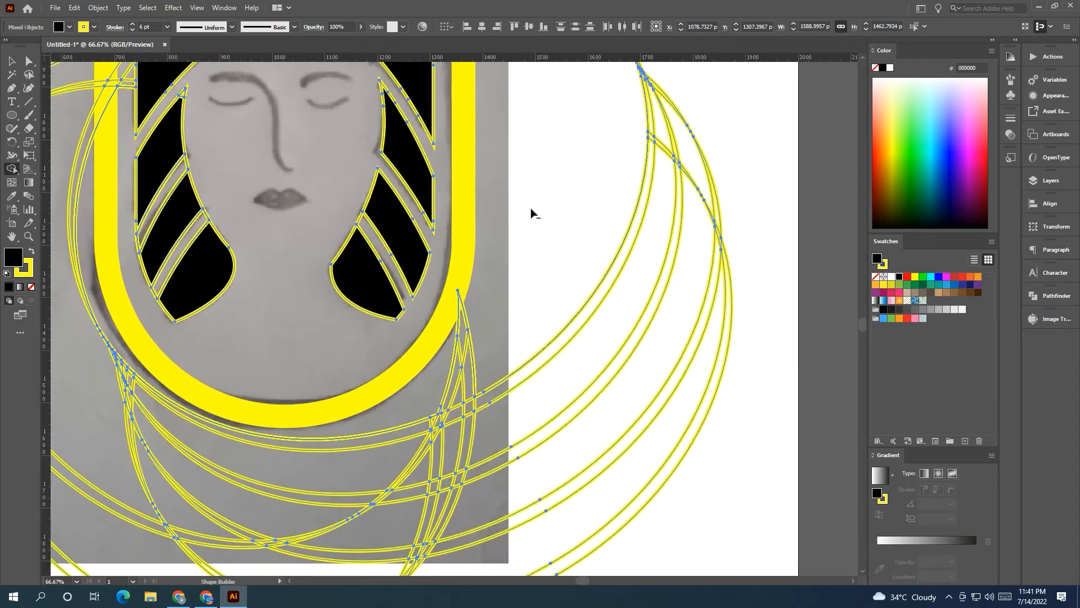
scroll(660, 460, "down", 1)
scroll(659, 456, "down", 1)
mouse_move(632, 335)
left_mouse_down()
mouse_move(672, 337)
mouse_move(678, 323)
mouse_move(622, 289)
mouse_move(705, 318)
left_mouse_up()
mouse_move(601, 498)
left_mouse_down()
mouse_move(593, 507)
mouse_move(354, 276)
mouse_move(294, 508)
mouse_move(571, 412)
left_mouse_up()
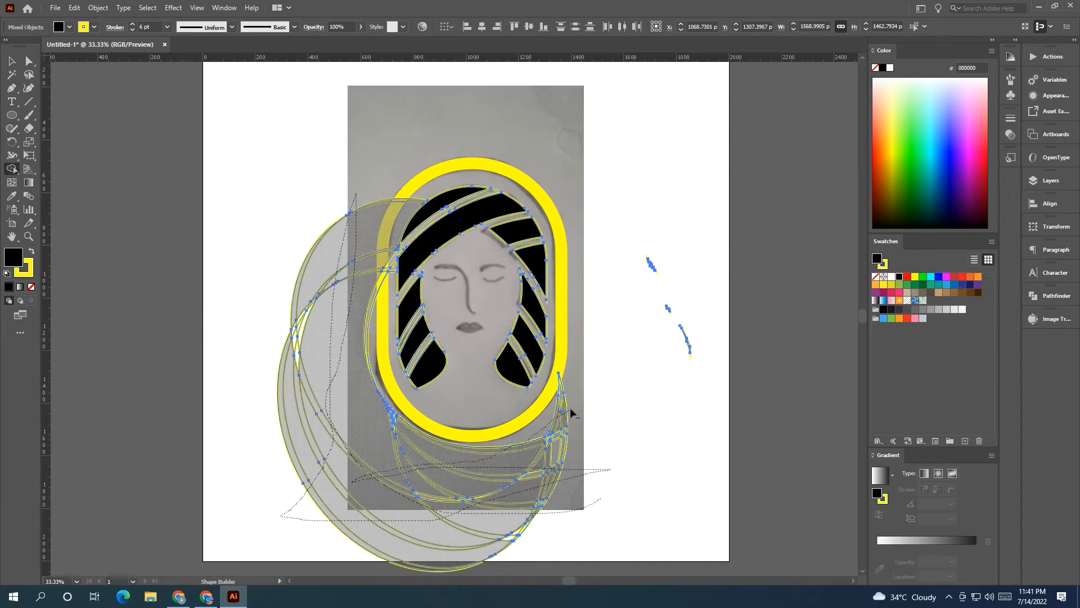
left_click_drag(357, 477, 352, 481)
mouse_move(230, 330)
left_mouse_down()
mouse_move(345, 362)
mouse_move(408, 440)
left_mouse_up()
Step: Delete the remaining stray path fragments around the outer frame, keeping only the frame and the black hair shapes
key("v")
left_click_drag(274, 281, 314, 350)
key("Delete")
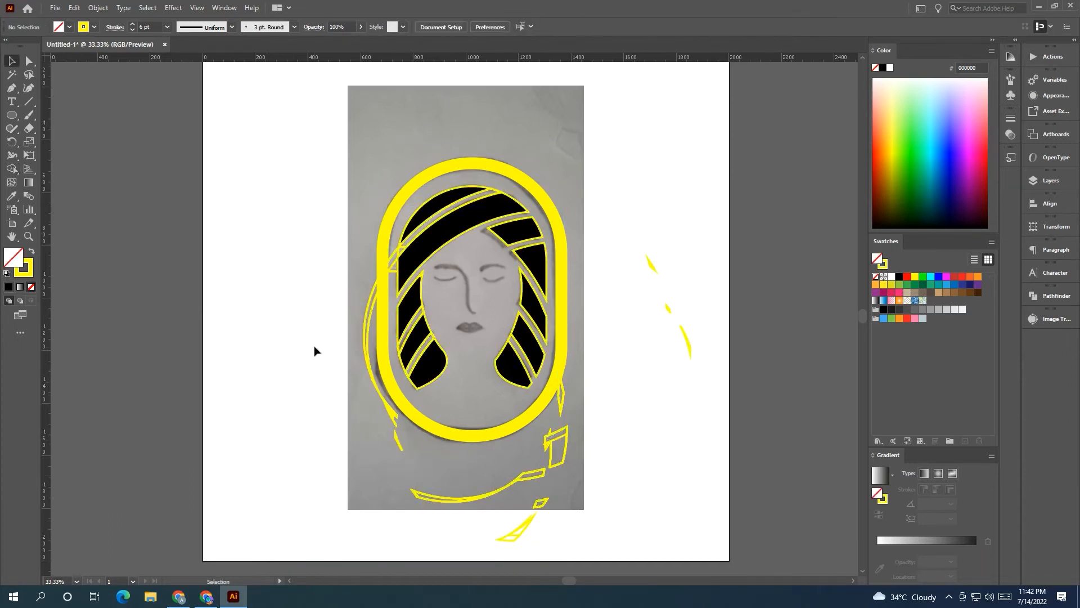
left_click_drag(353, 446, 608, 538)
key("Delete")
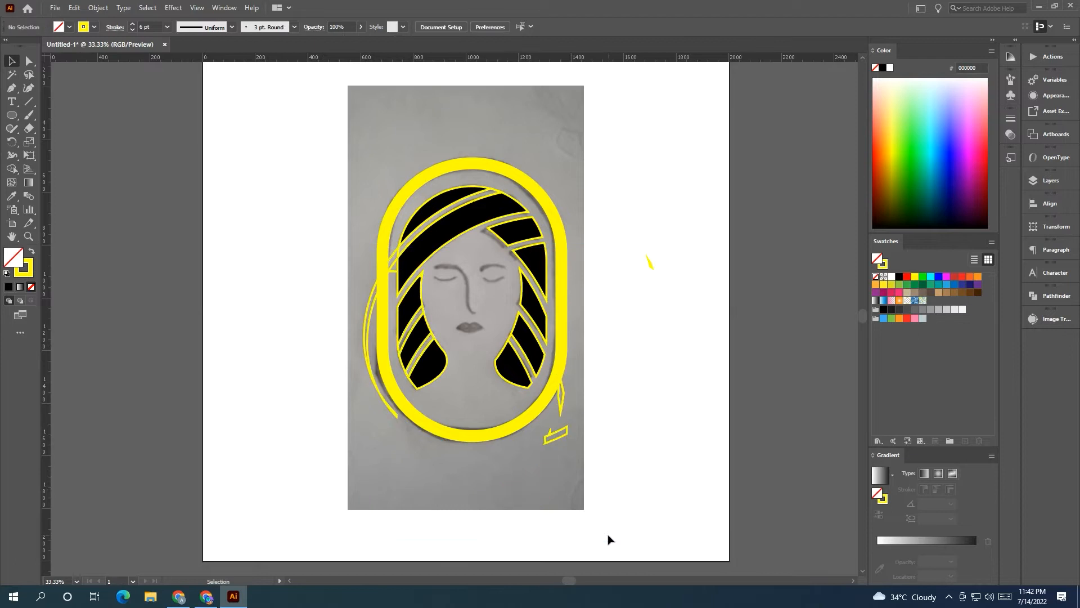
left_click_drag(588, 408, 528, 454)
key("Delete")
key("ctrl+=")
left_click_drag(294, 233, 619, 440)
key("Delete")
Step: Trace the left eyebrow and nose line as one open curve with the Pen tool
left_click(11, 87)
key("ctrl+=")
left_click(315, 259)
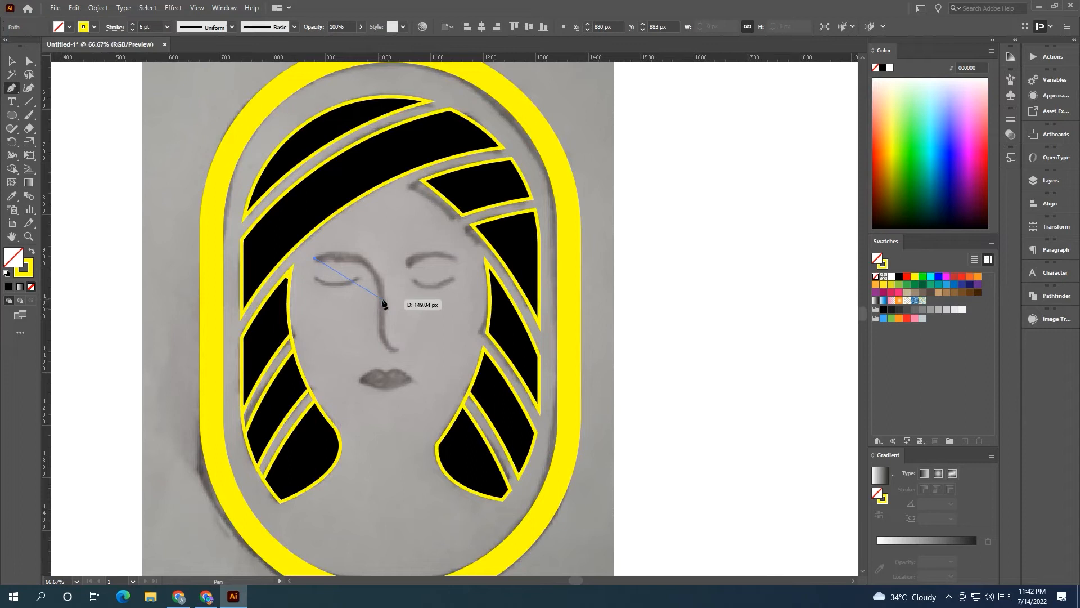
mouse_move(381, 304)
left_mouse_down()
mouse_move(386, 371)
mouse_move(424, 345)
left_mouse_up()
left_click(11, 61)
left_click(113, 144)
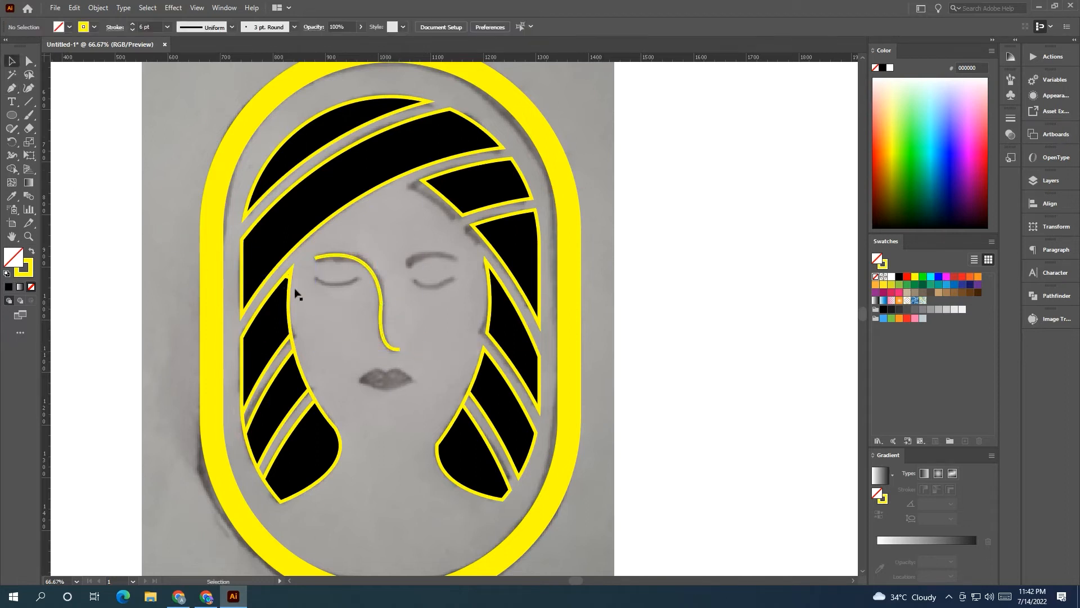
Step: Select the eyebrow-and-nose curve and smooth it around its middle anchor point with the Smooth tool
left_click(380, 298)
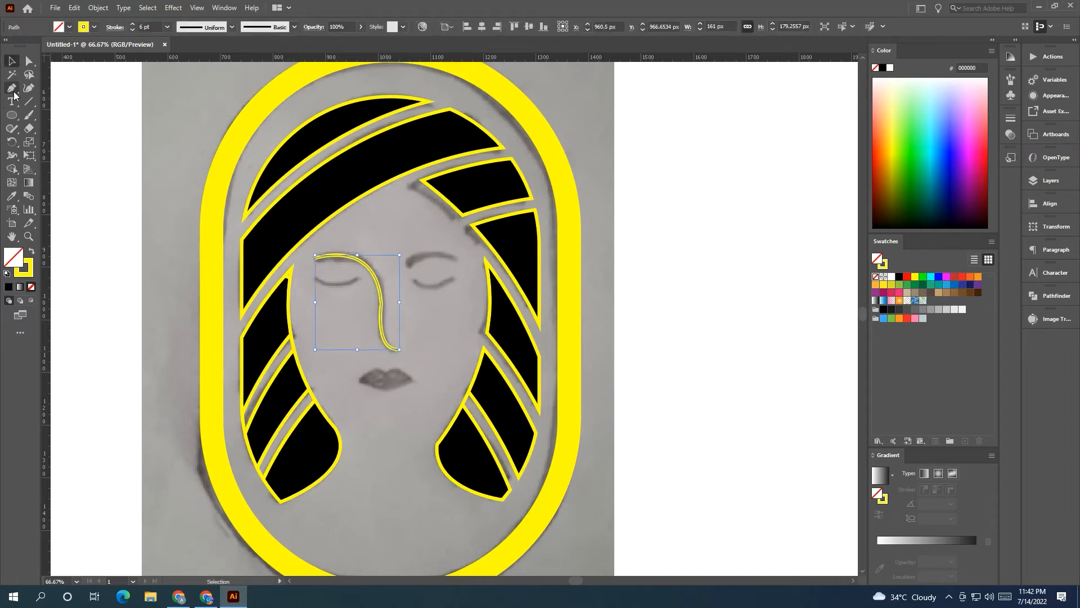
left_click(11, 88)
left_click(14, 129)
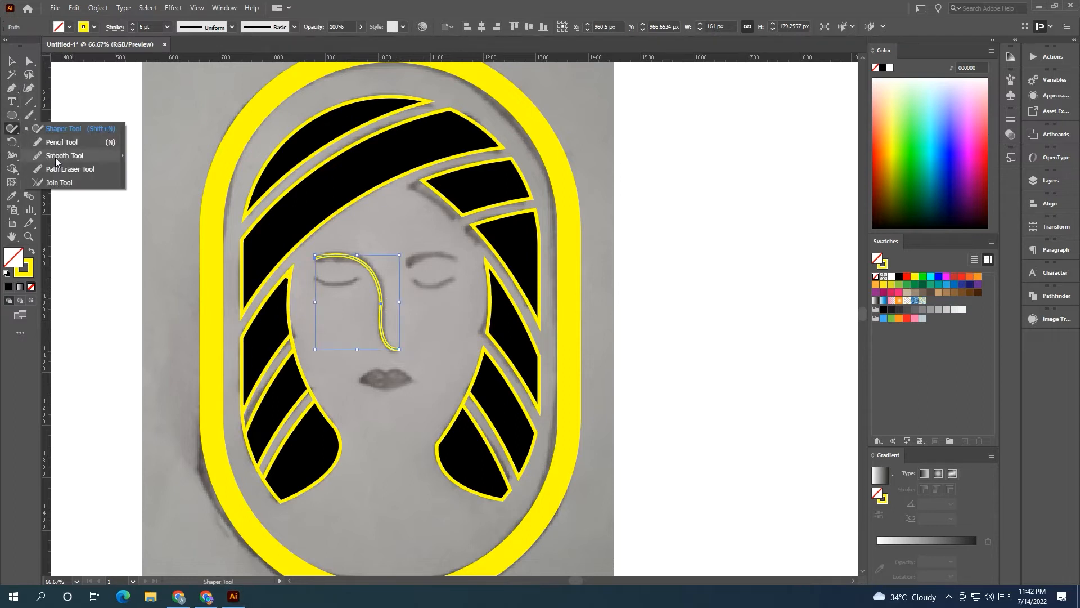
left_click(54, 155)
left_click(13, 61)
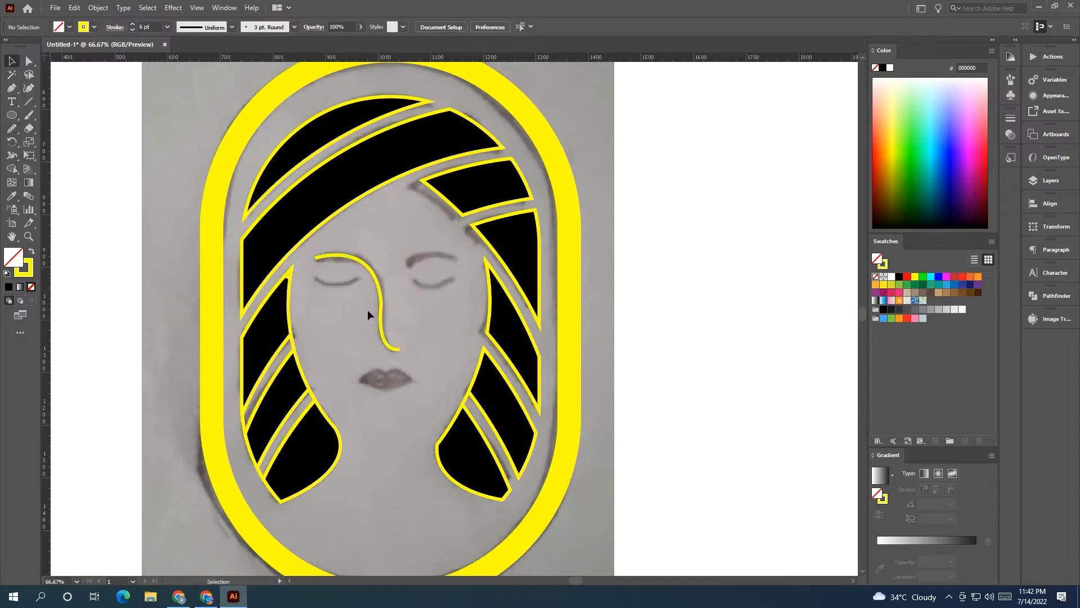
left_click(379, 308)
left_click(11, 128)
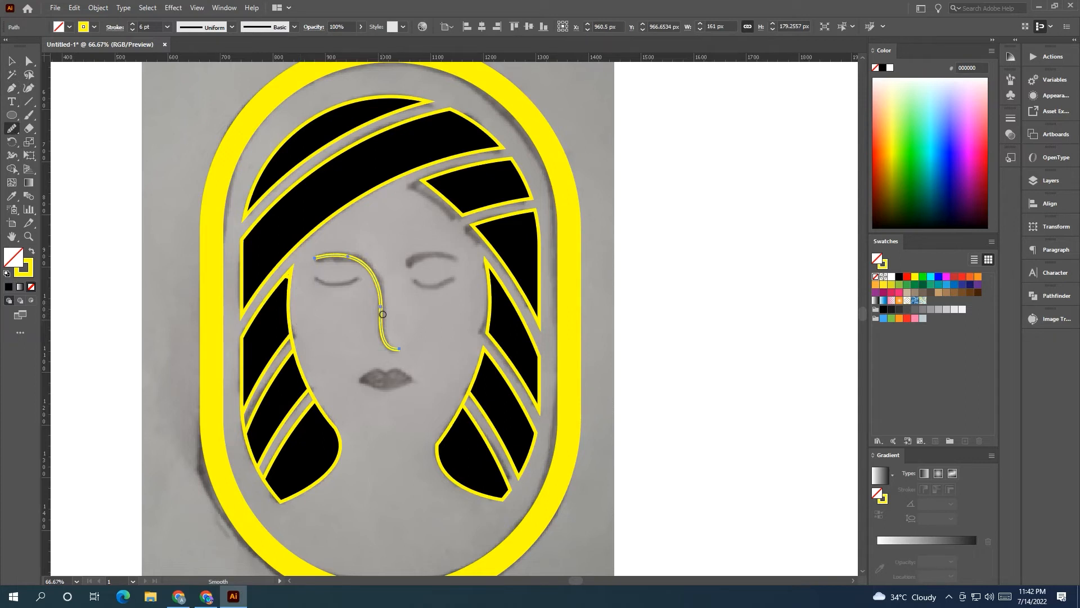
Step: Apply the tapered variable width profile to the eyebrow-and-nose curve, thick at the brow and thin at the nose
left_click(11, 61)
left_click(232, 27)
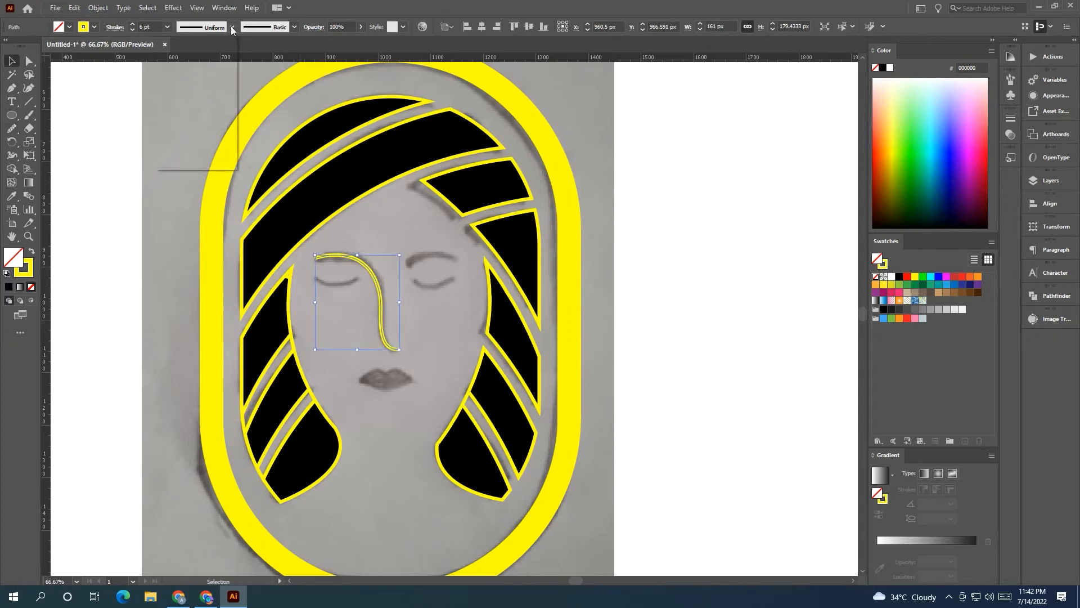
left_click(202, 116)
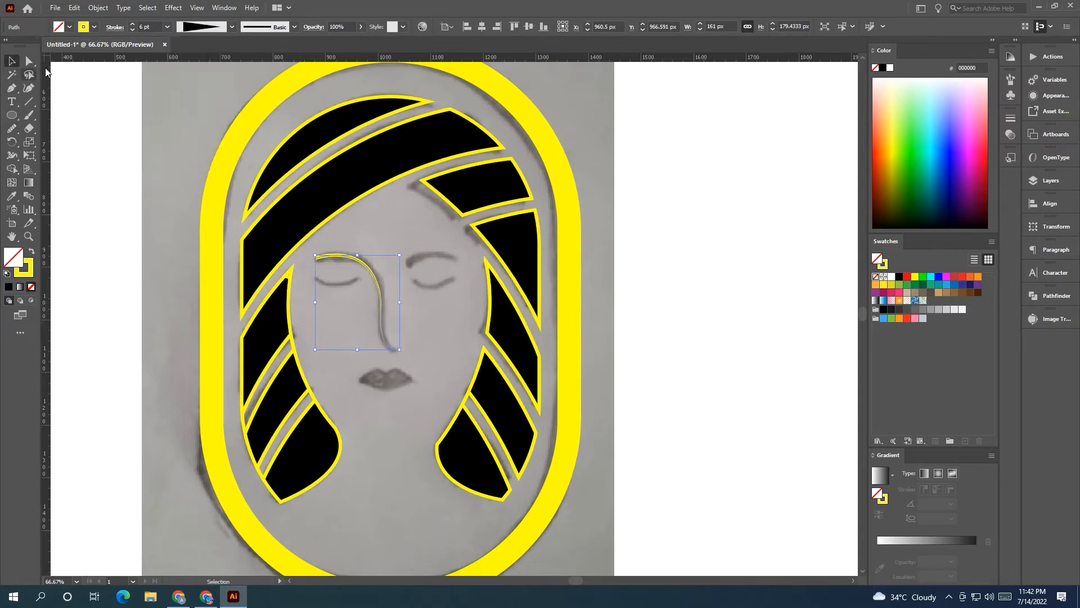
Step: Widen the eyebrow end of the curve to about 10.8 px with the Width tool
left_click(11, 155)
scroll(315, 335, "up", 2)
left_click_drag(484, 367, 487, 368)
left_click_drag(301, 167, 298, 167)
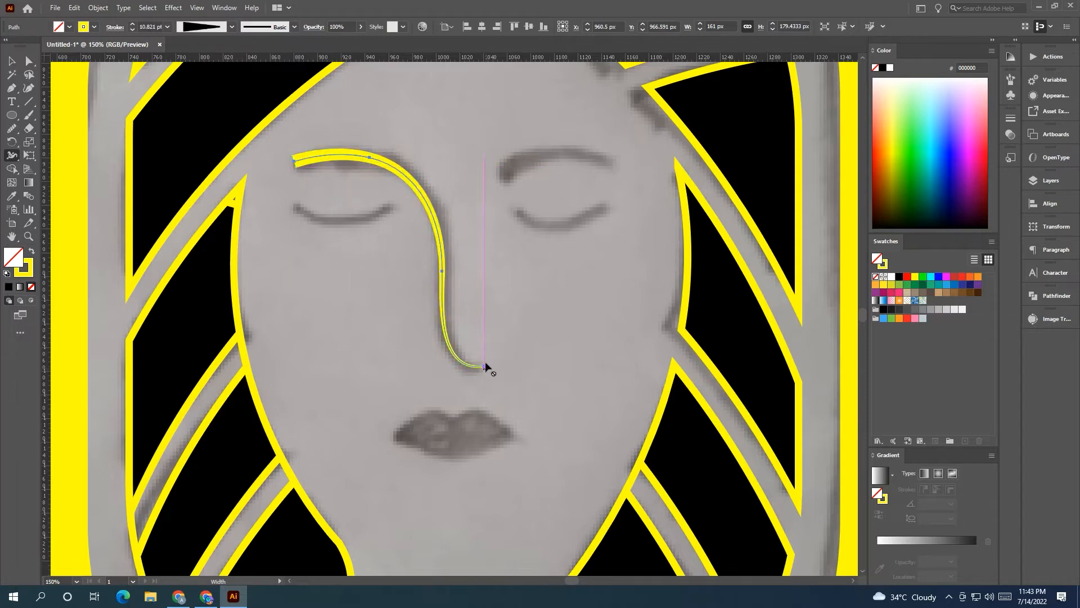
Step: Thicken the stroke along the lower nose curve and set the width at its tip to about 0.56 px
scroll(487, 371, "up", 5)
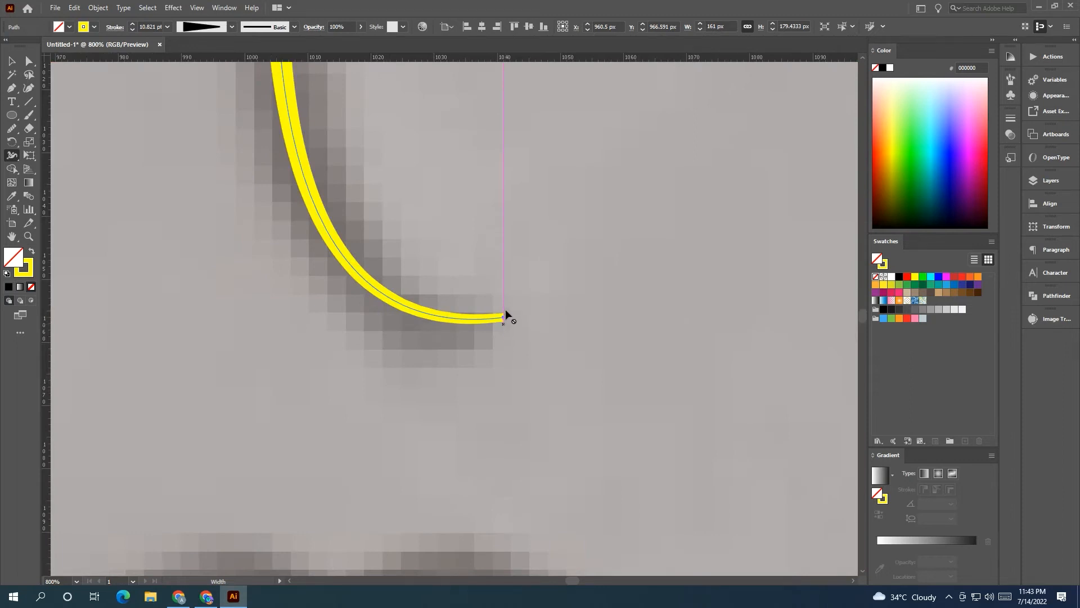
left_click_drag(301, 181, 292, 184)
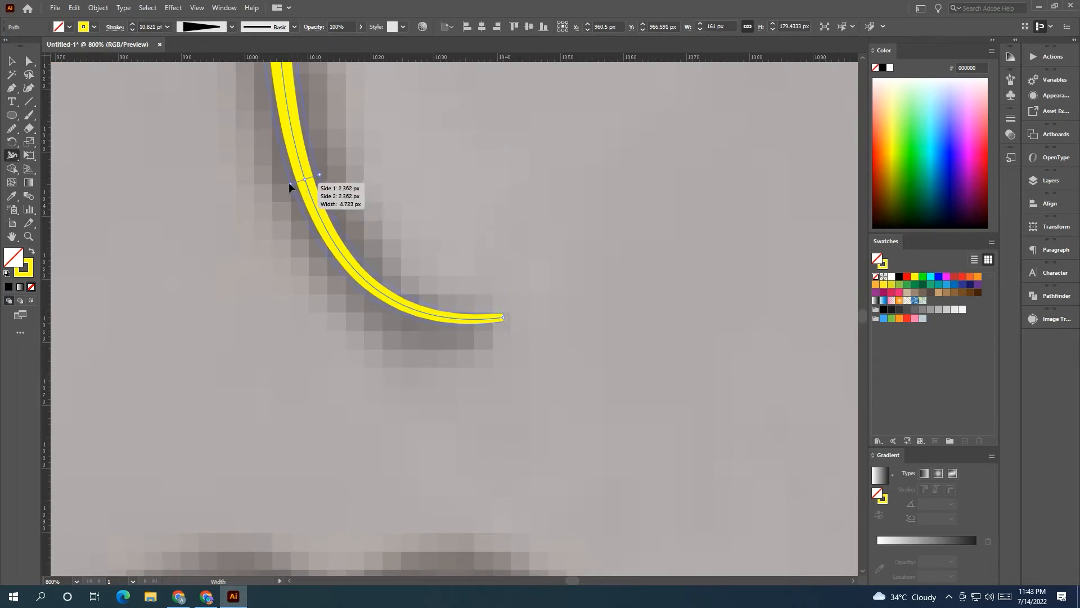
left_click_drag(502, 322, 499, 317)
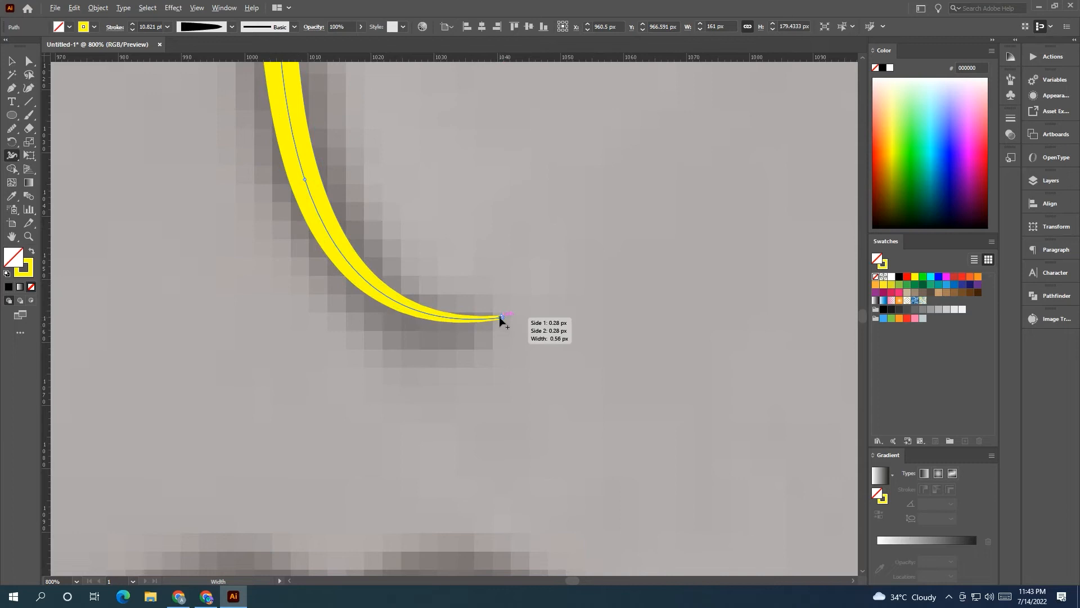
Step: Draw a single downward-curving path along the sketched closed eyelid on the left with the Pen tool
key("ctrl+1")
left_click(11, 61)
left_click(779, 297)
left_click_drag(757, 303, 680, 292)
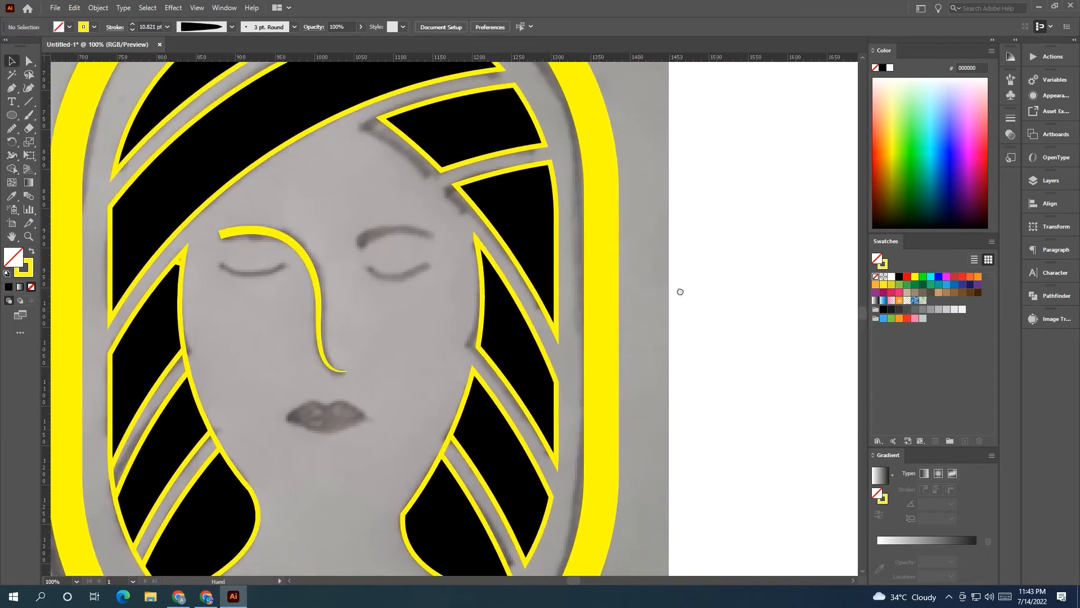
left_click_drag(464, 342, 499, 337)
key("p")
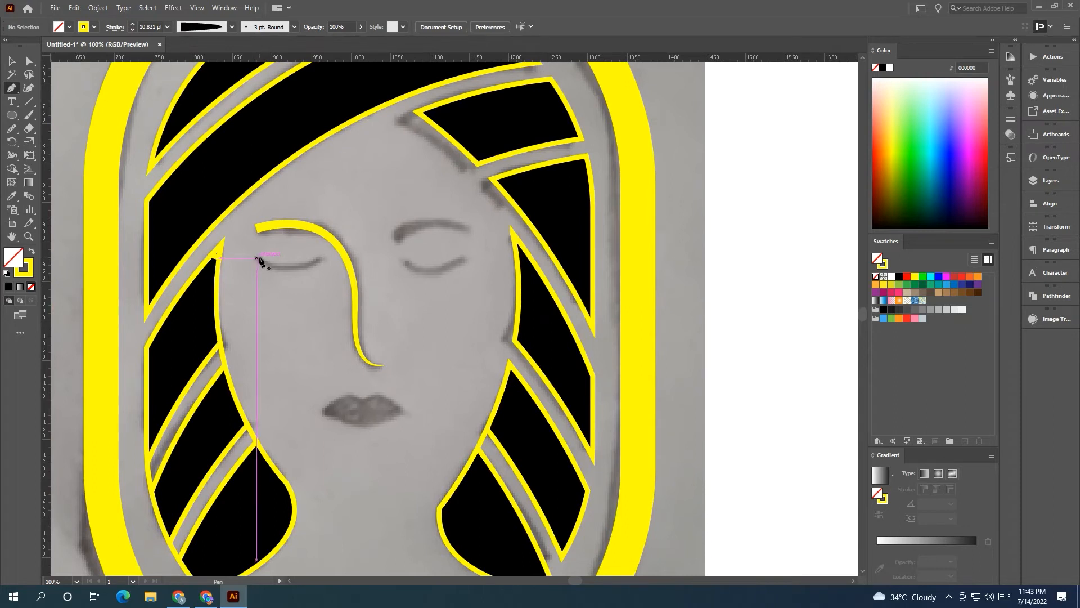
left_click(259, 258)
left_click_drag(320, 258, 440, 218)
left_click(11, 61)
left_click(323, 199)
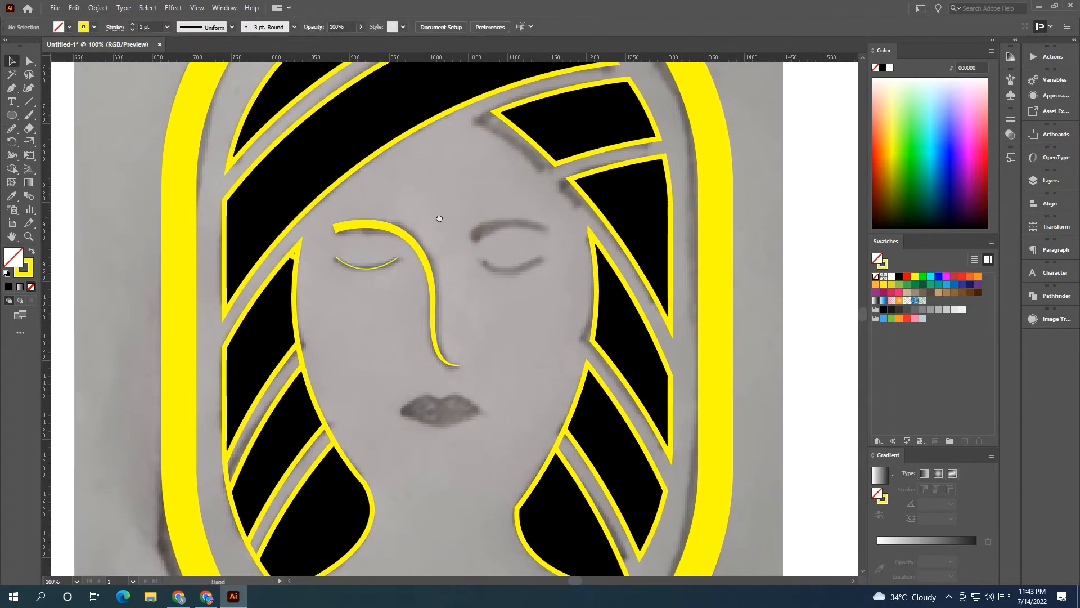
Step: Give the left eyelid curve the lens-shaped Width Profile 1 and a 7 pt stroke
left_click(369, 268)
left_click(132, 24)
left_click(133, 24)
left_click(133, 25)
left_click(133, 25)
left_click(133, 25)
left_click(132, 24)
left_click(246, 310)
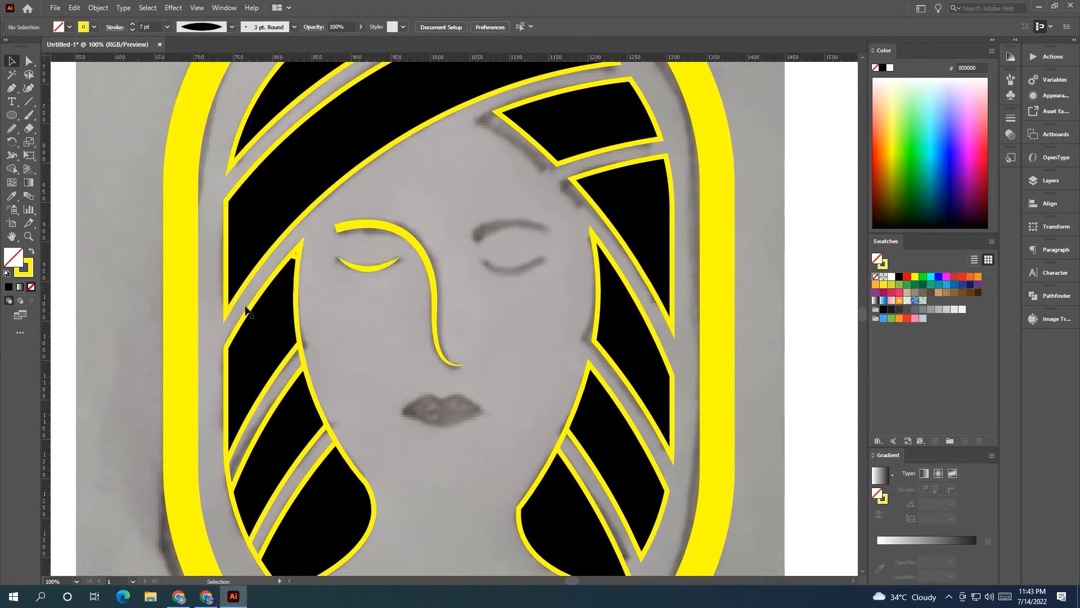
Step: Place a copy of the left eyelid curve over the sketched right eyelid
left_click_drag(366, 269, 508, 295)
left_click_drag(856, 350, 725, 350)
left_click(726, 350)
Step: Draw an arched path about 96 px wide along the sketched right eyebrow with the Pen tool
left_click(11, 88)
left_click(338, 243)
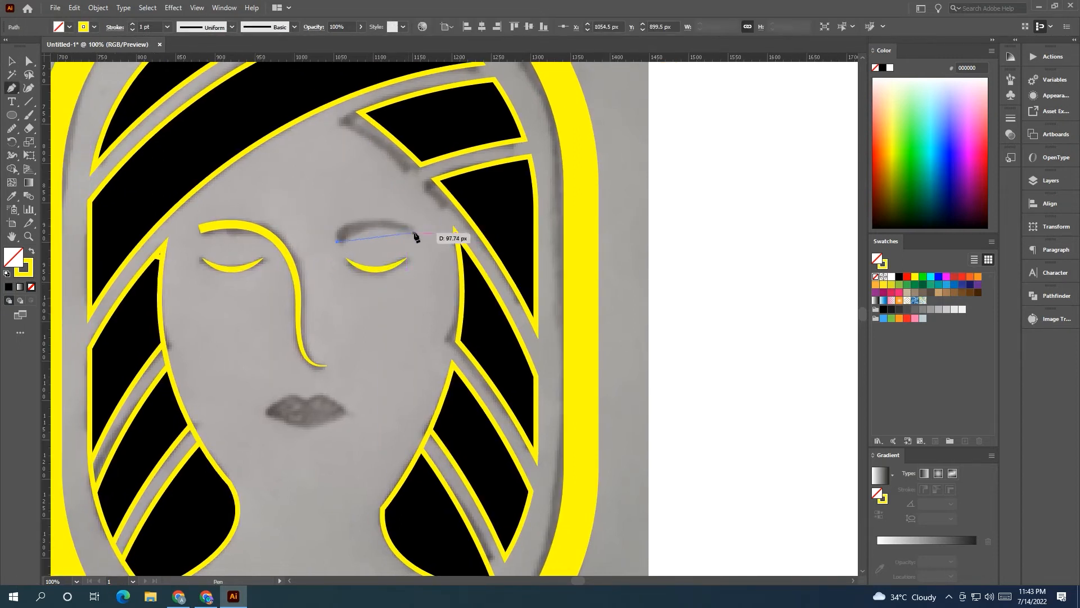
left_click_drag(413, 232, 460, 259)
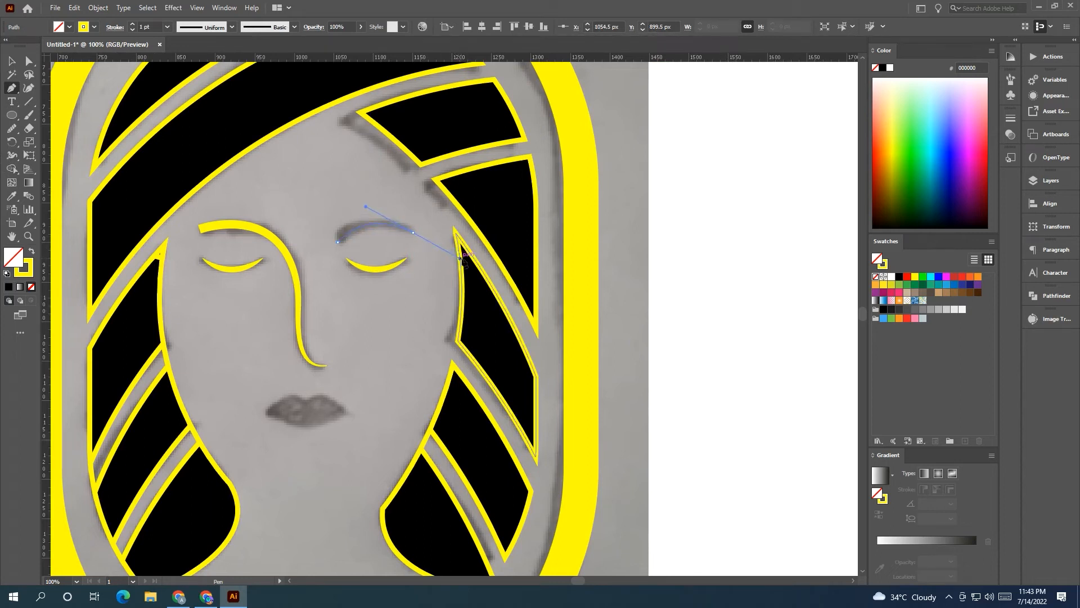
left_click(11, 61)
left_click(682, 329)
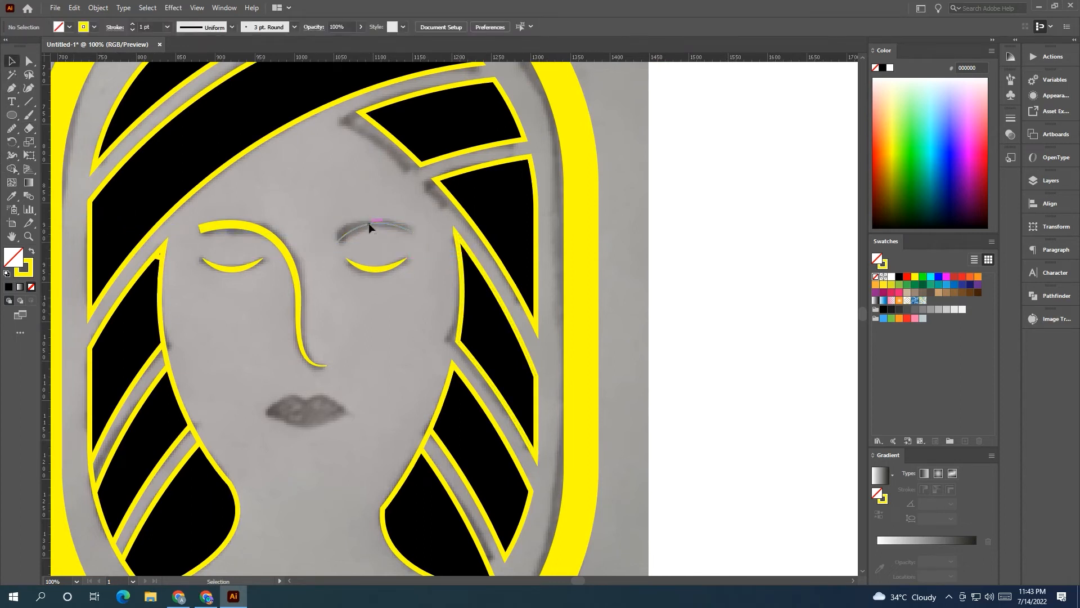
Step: Apply the tapered width profile to the right eyebrow, thick toward the nose, and raise its stroke to about 14.87 pt
left_click(369, 223)
left_click(232, 27)
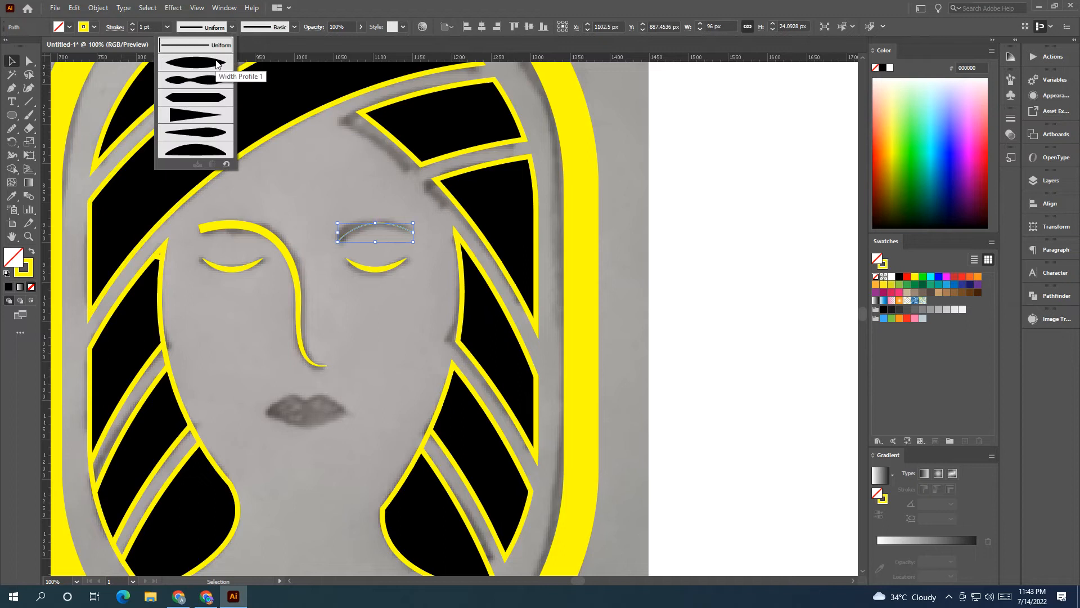
left_click(195, 115)
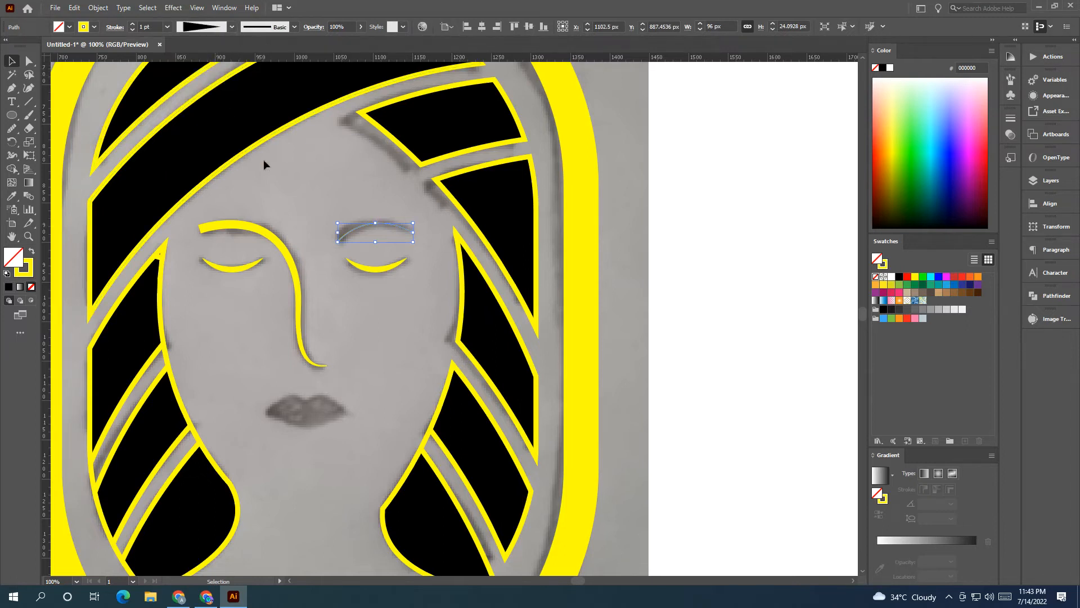
left_click(131, 23)
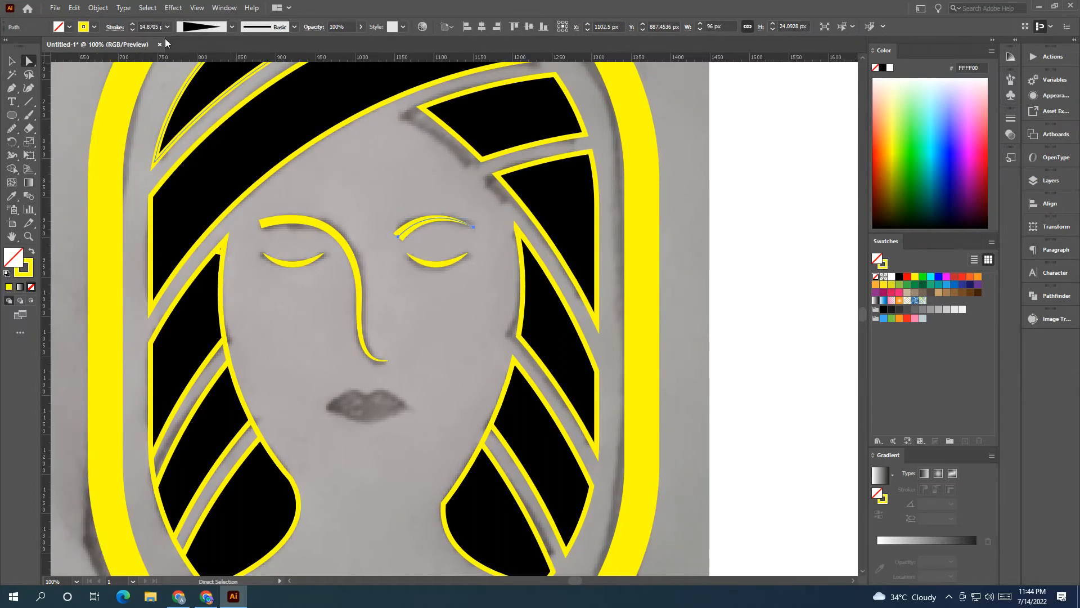
Step: Expand the appearance of the right eyebrow stroke into a filled shape and deselect it
left_click(98, 7)
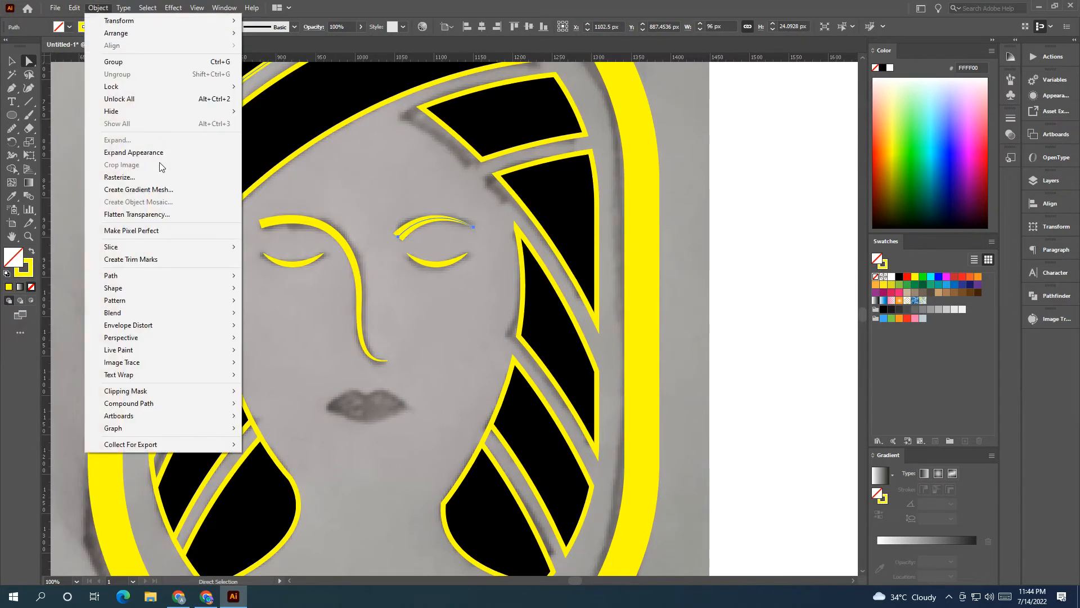
left_click(164, 157)
key("v")
left_click(419, 298)
left_click_drag(416, 296, 277, 218)
scroll(277, 219, "down", 2)
left_click_drag(284, 264, 345, 267)
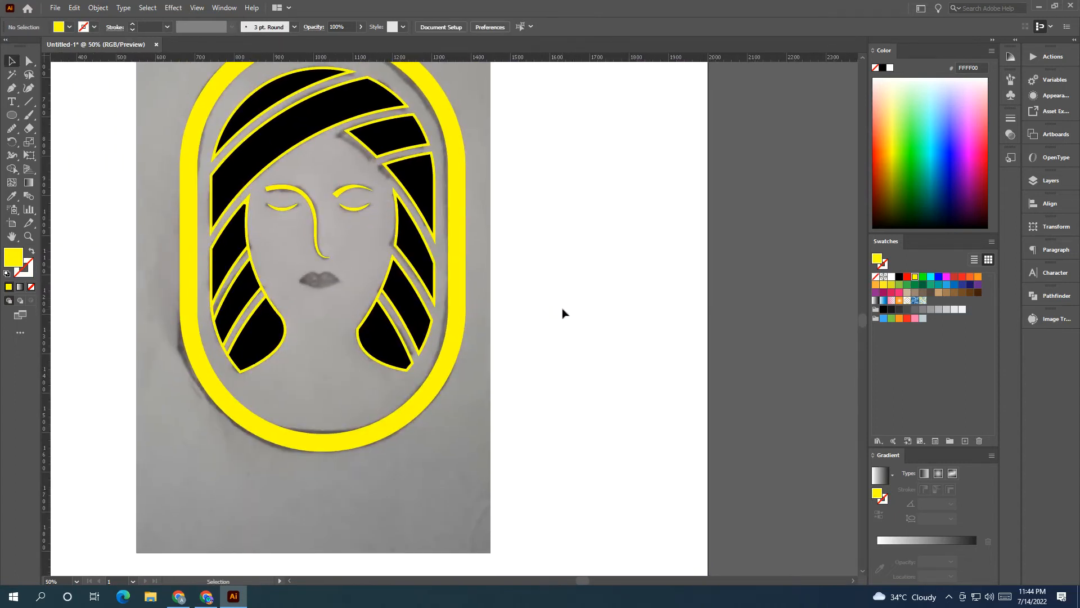
Step: Trace the lips as a closed straight-sided outline about 101 by 40 px and swap its yellow fill to the stroke
left_click_drag(505, 328, 552, 381)
scroll(552, 381, "up", 1)
left_click_drag(446, 309, 557, 321)
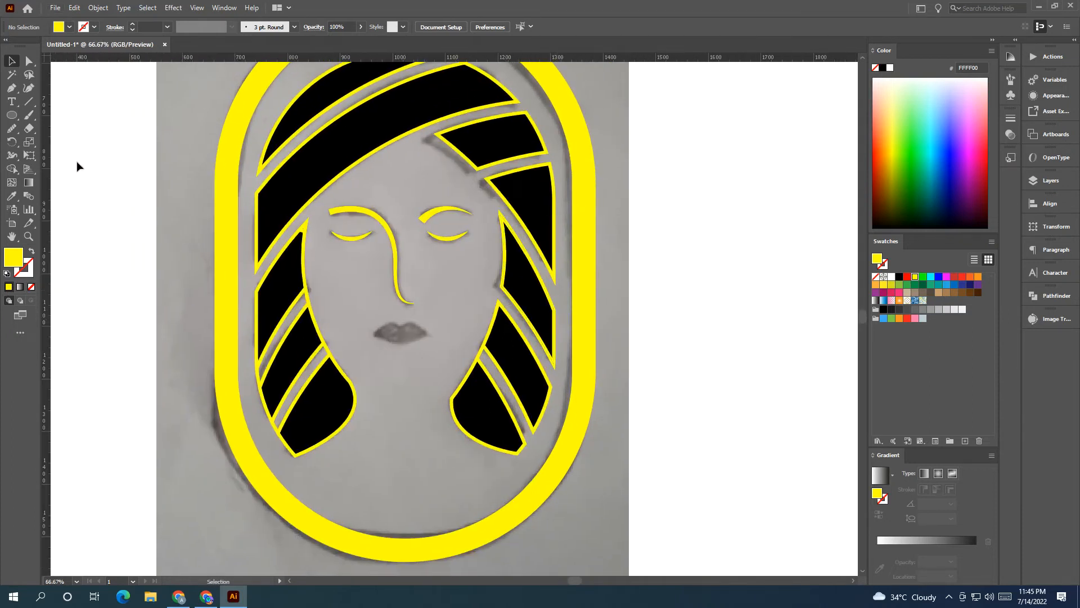
left_click(11, 88)
scroll(393, 349, "up", 1)
scroll(404, 354, "up", 1)
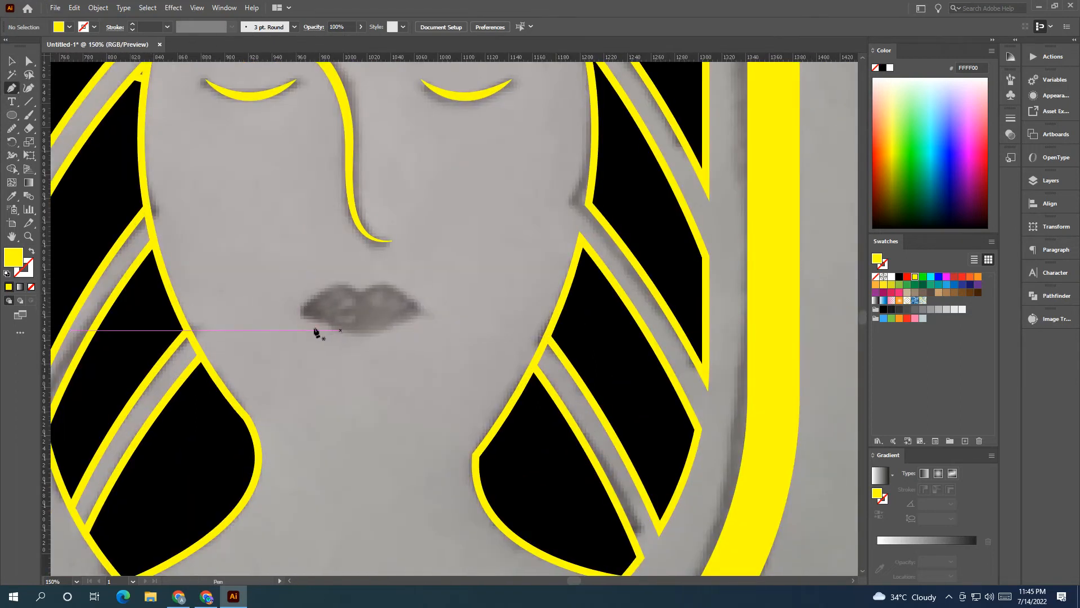
left_click(303, 311)
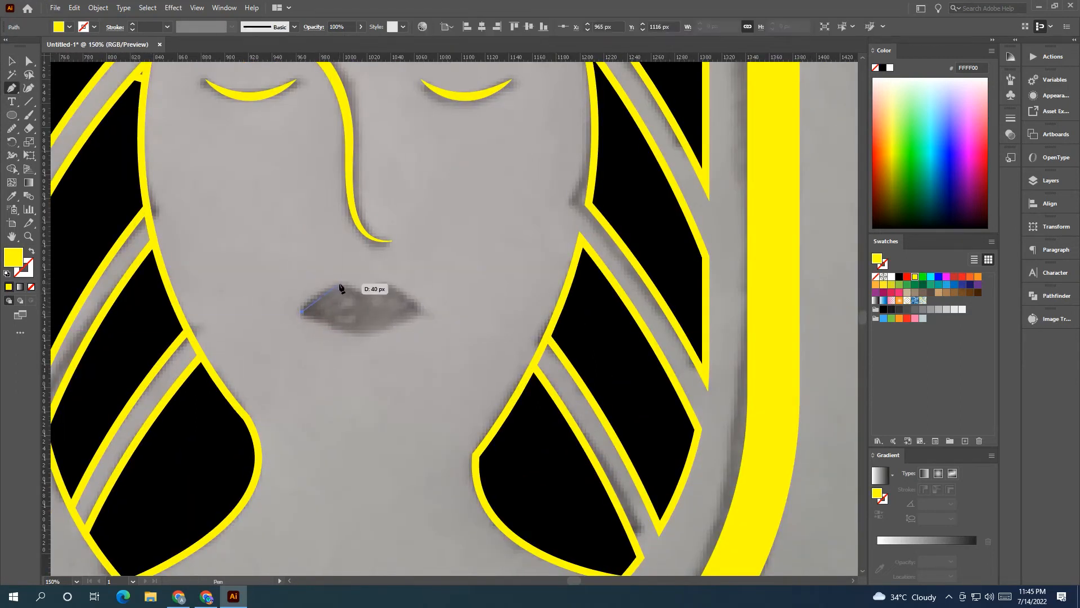
left_click_drag(339, 284, 377, 287)
left_click(360, 294)
left_click(380, 284)
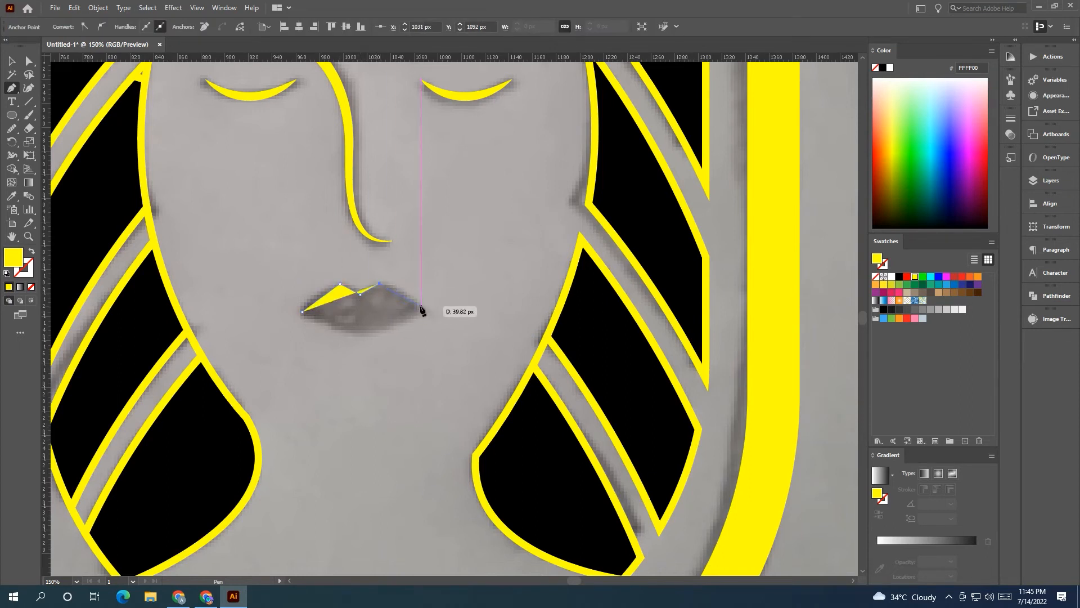
left_click(422, 306)
left_click(362, 331)
left_click(303, 311)
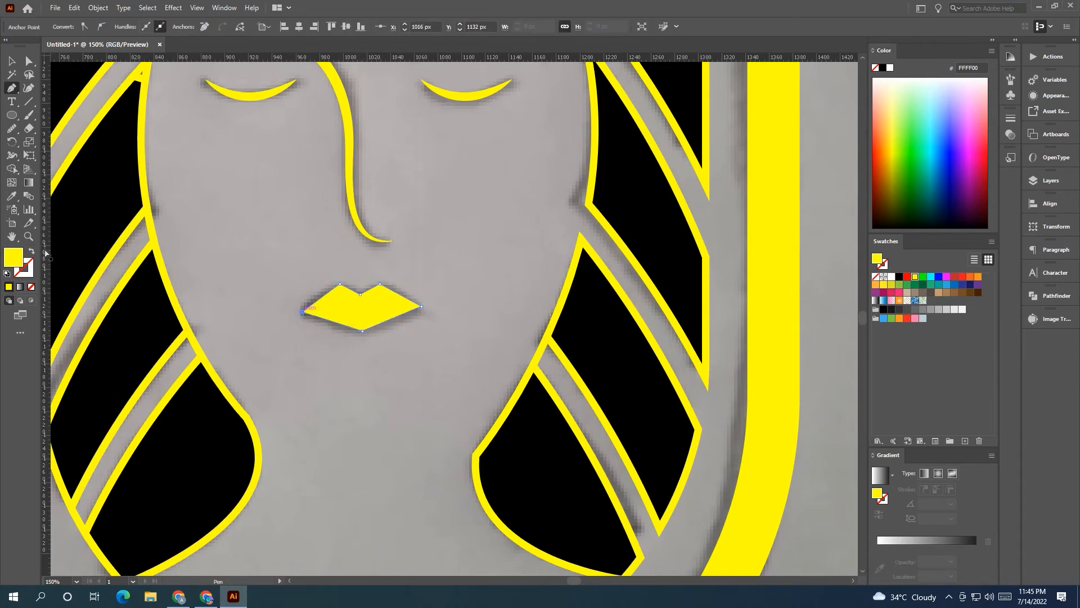
left_click(32, 251)
Step: Bend all six sides of the lips outline to follow the sketched mouth with the Curvature tool
left_click(28, 89)
scroll(231, 230, "down", 2)
left_click_drag(251, 233, 280, 321)
scroll(291, 354, "up", 3)
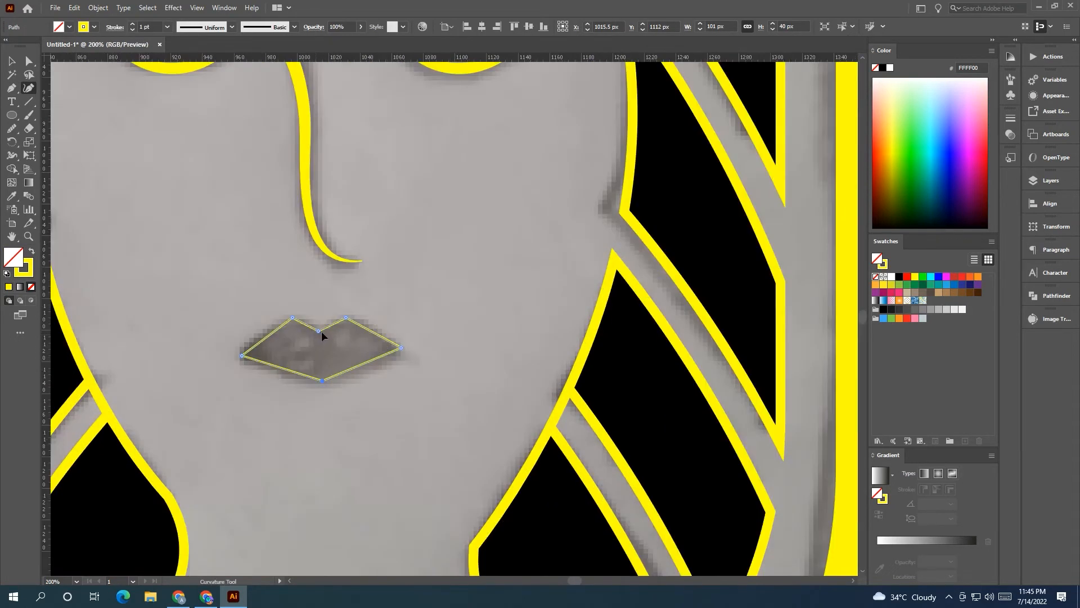
scroll(260, 342, "up", 2)
left_click_drag(268, 341, 254, 337)
left_click_drag(347, 313, 352, 316)
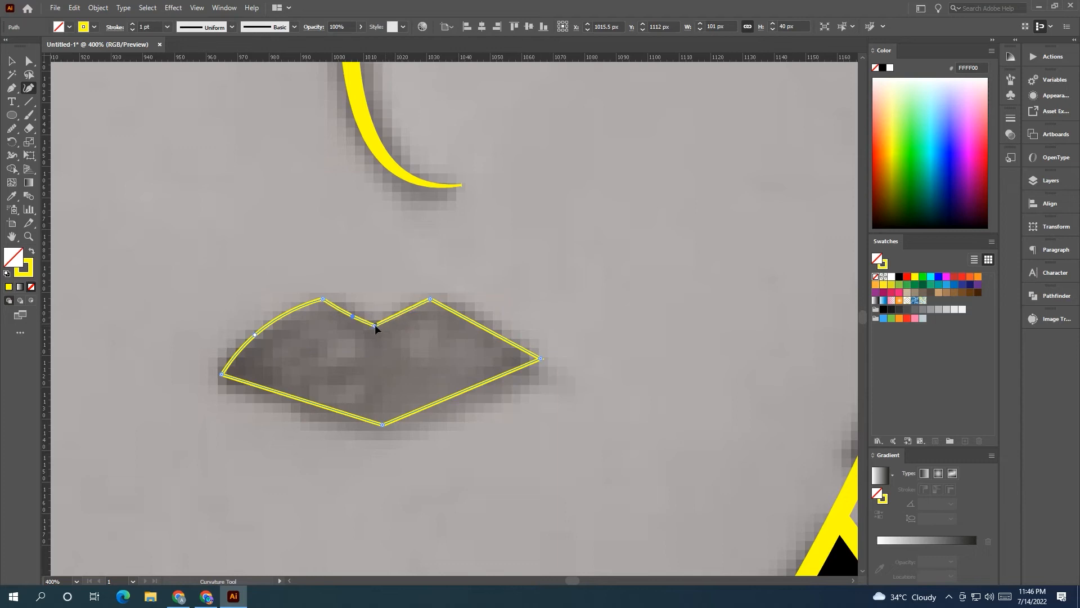
left_click(404, 316)
left_click(482, 316)
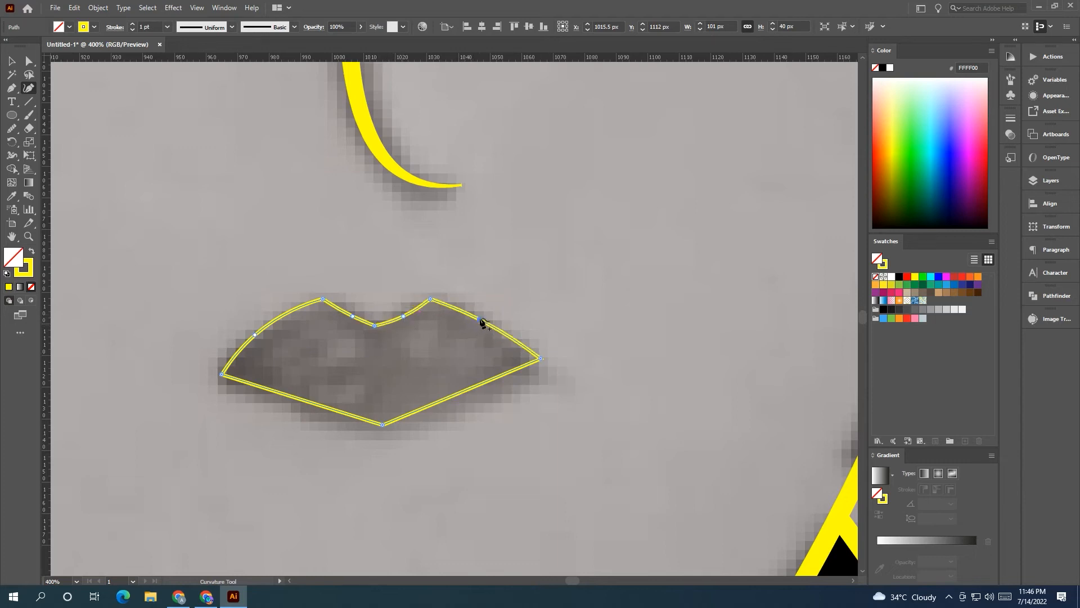
left_click_drag(451, 400, 452, 407)
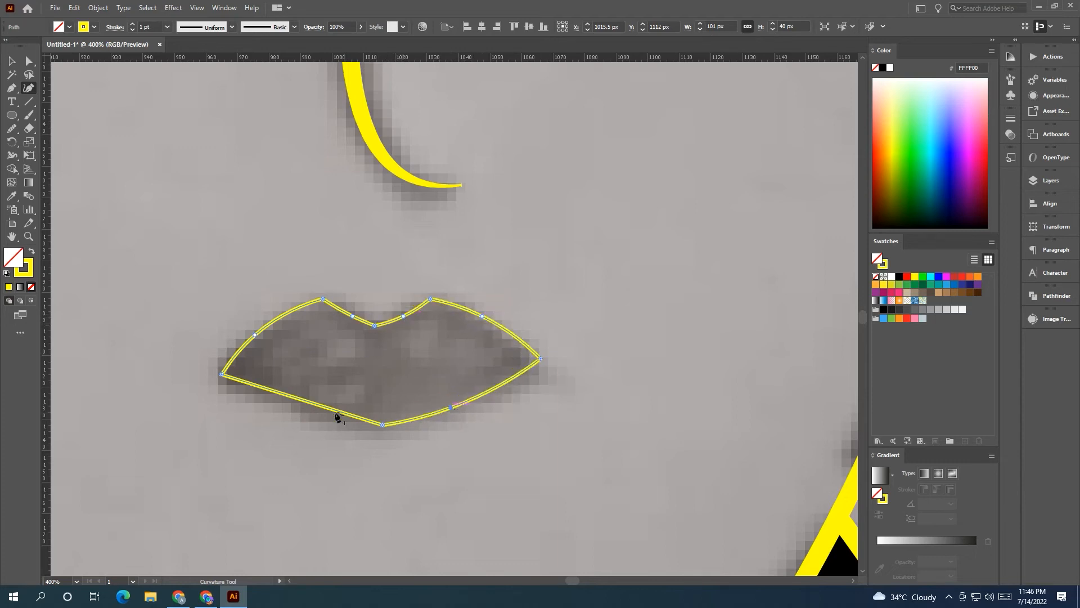
left_click_drag(321, 407, 309, 416)
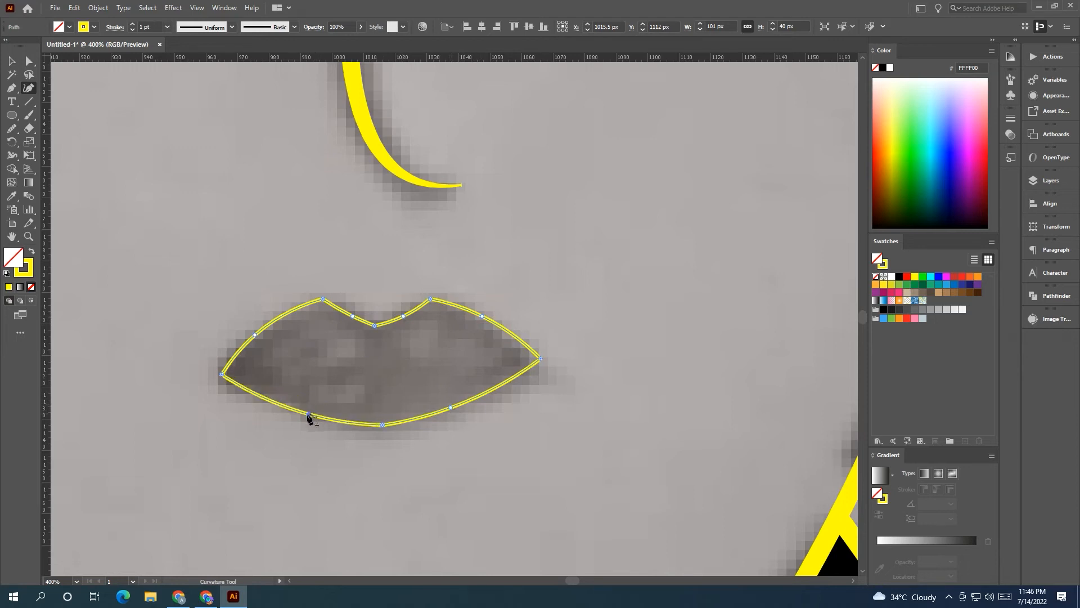
Step: Draw a gently curved line across the lips from corner to corner with the Pen tool
left_click(12, 89)
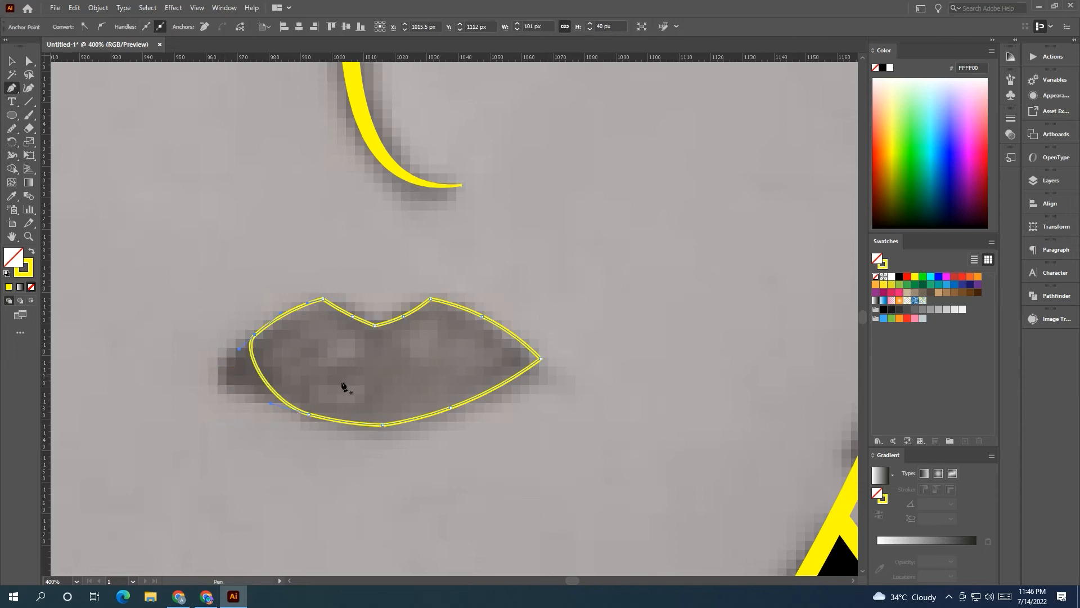
left_click(218, 375)
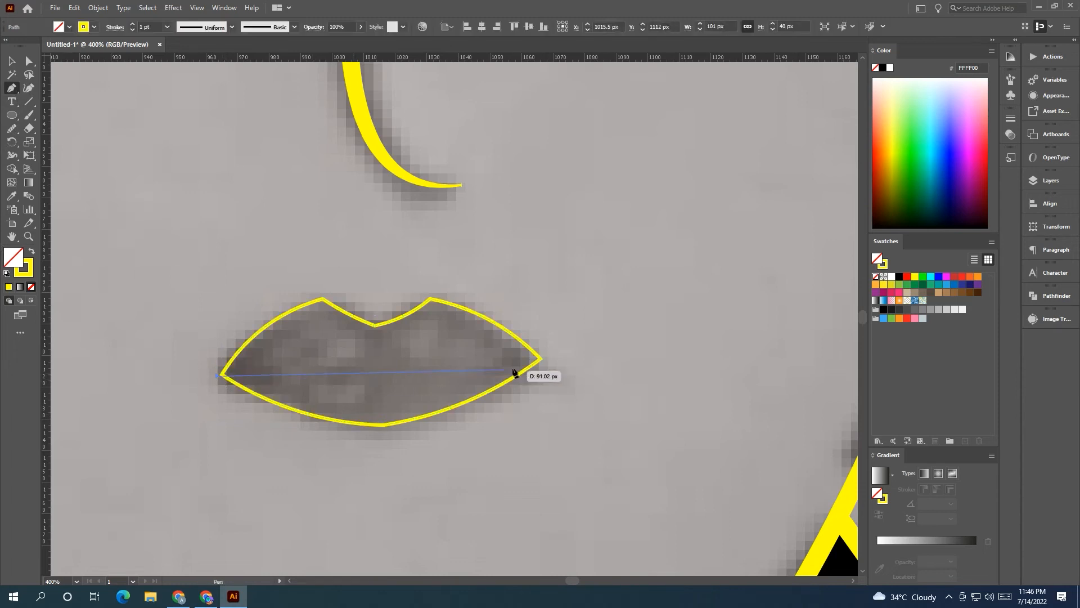
left_click_drag(539, 359, 552, 345)
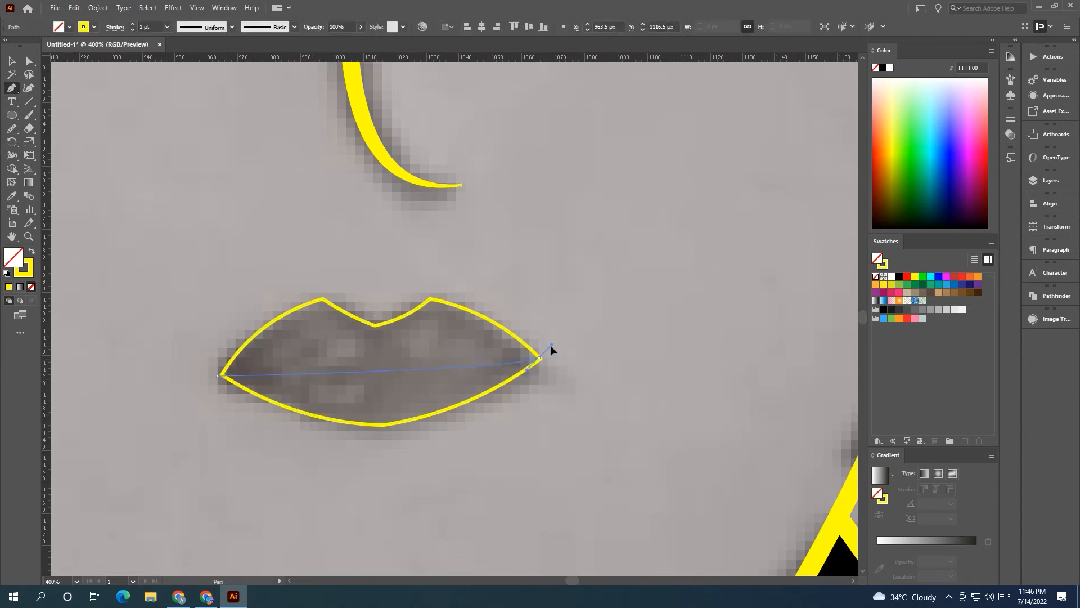
left_click(12, 60)
left_click(248, 264)
scroll(301, 328, "down", 5)
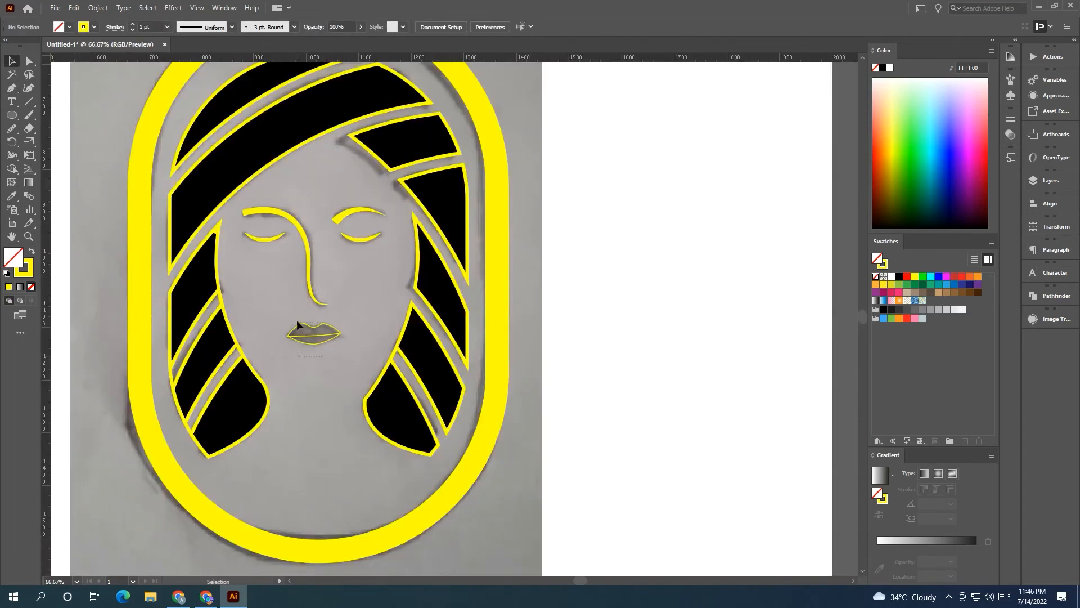
left_click(297, 324)
left_click(11, 169)
scroll(332, 334, "up", 1)
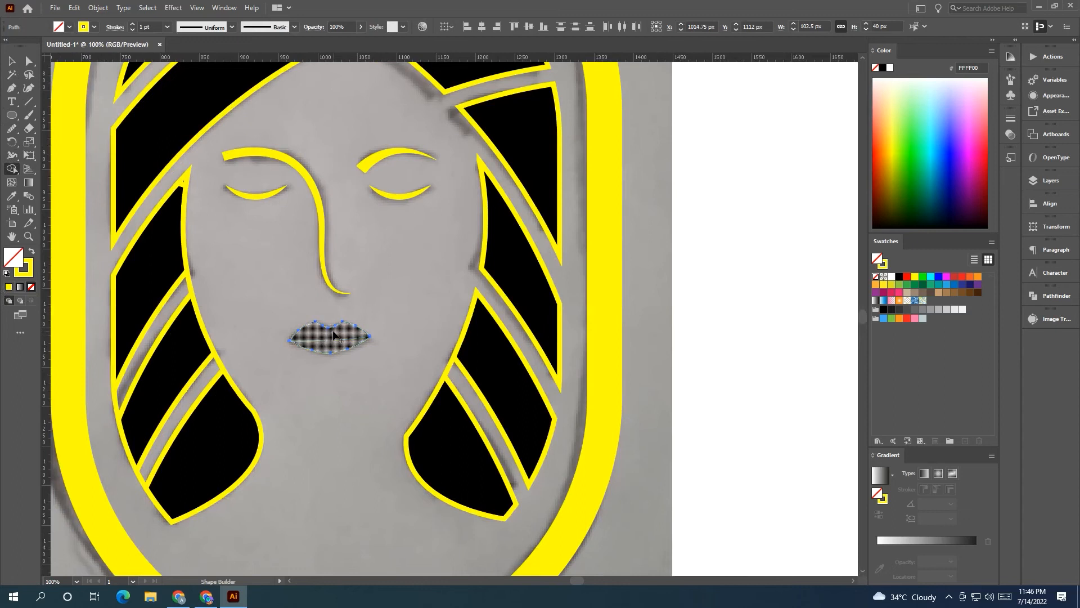
left_click(15, 57)
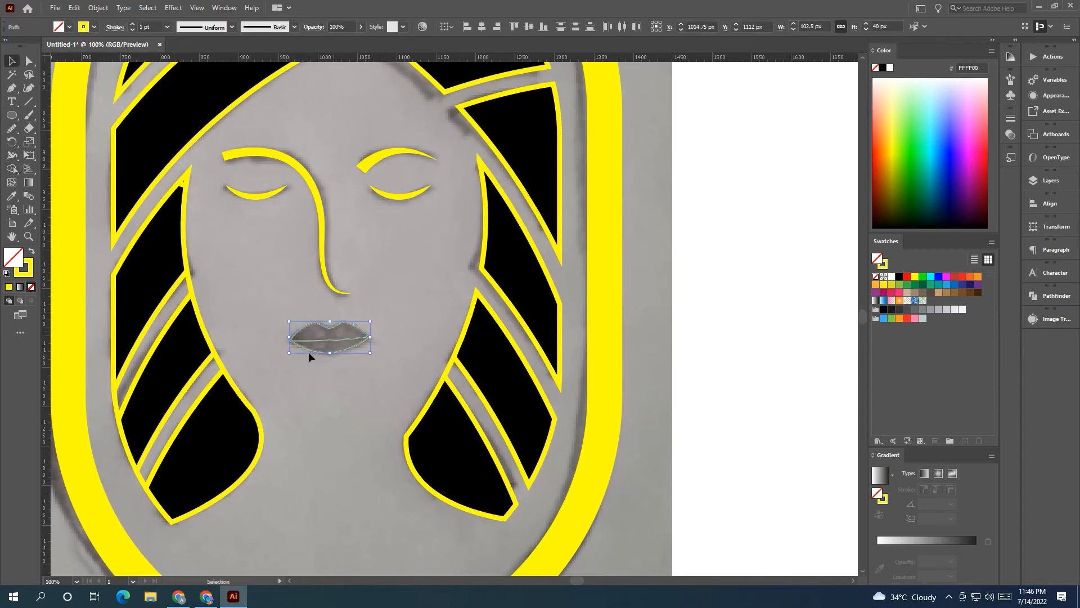
Step: Stretch the mouth line to about 103.5 px wide so both ends pass the lip corners
scroll(309, 353, "up", 4)
left_click(335, 353)
left_click_drag(351, 291, 357, 291)
left_click_drag(230, 286, 228, 288)
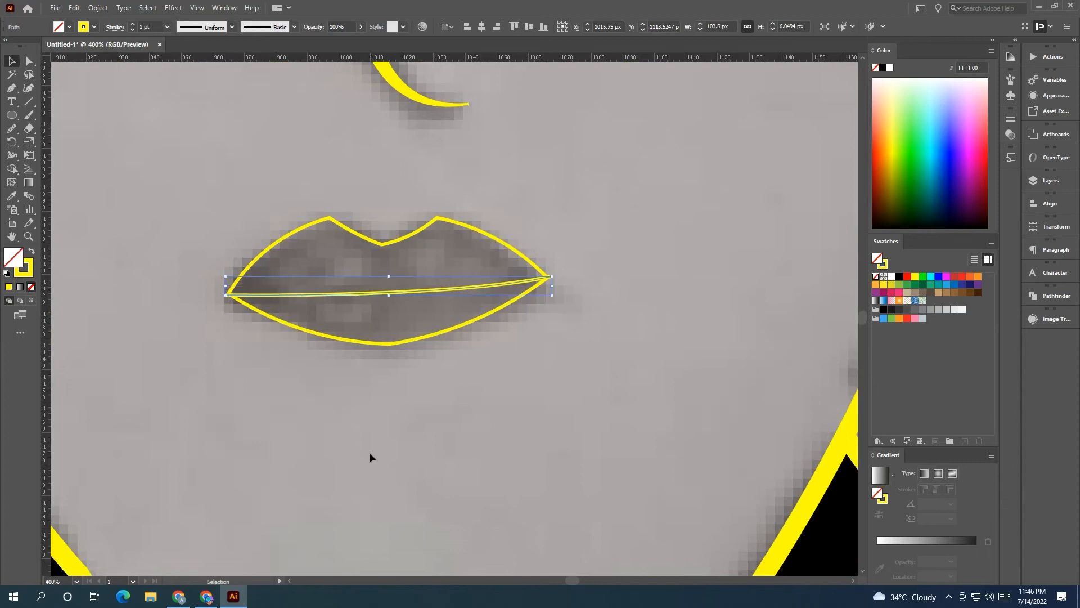
left_click(397, 427)
Step: Smooth the curved peaks and lower edge of the lips outline with the Smooth tool
scroll(397, 427, "down", 3)
mouse_move(307, 342)
left_mouse_down()
mouse_move(344, 362)
mouse_move(383, 355)
left_mouse_up()
left_click(14, 133)
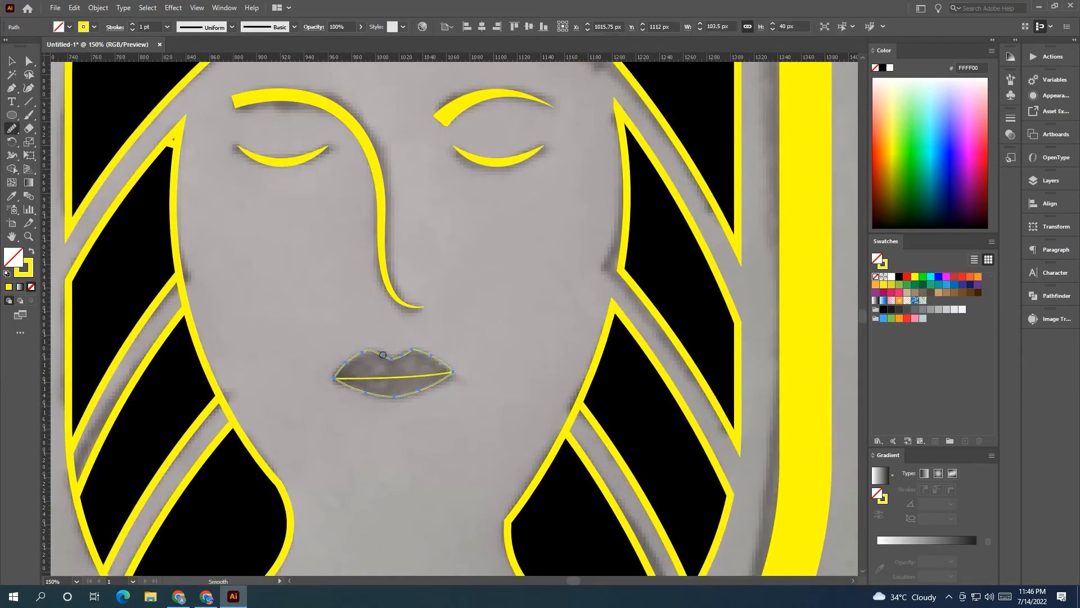
left_click_drag(438, 406, 376, 363)
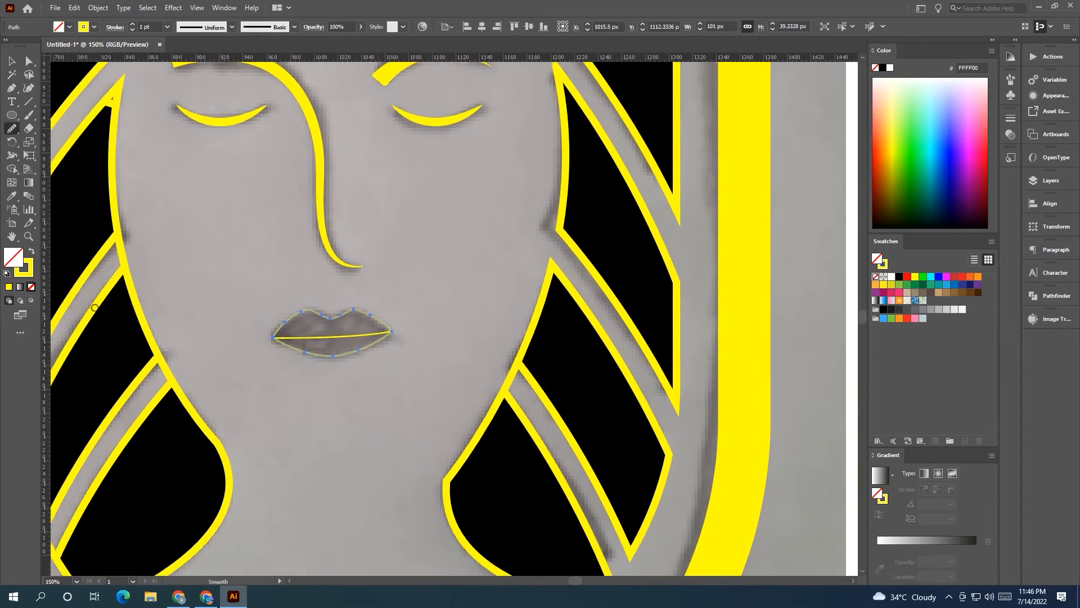
left_click(11, 60)
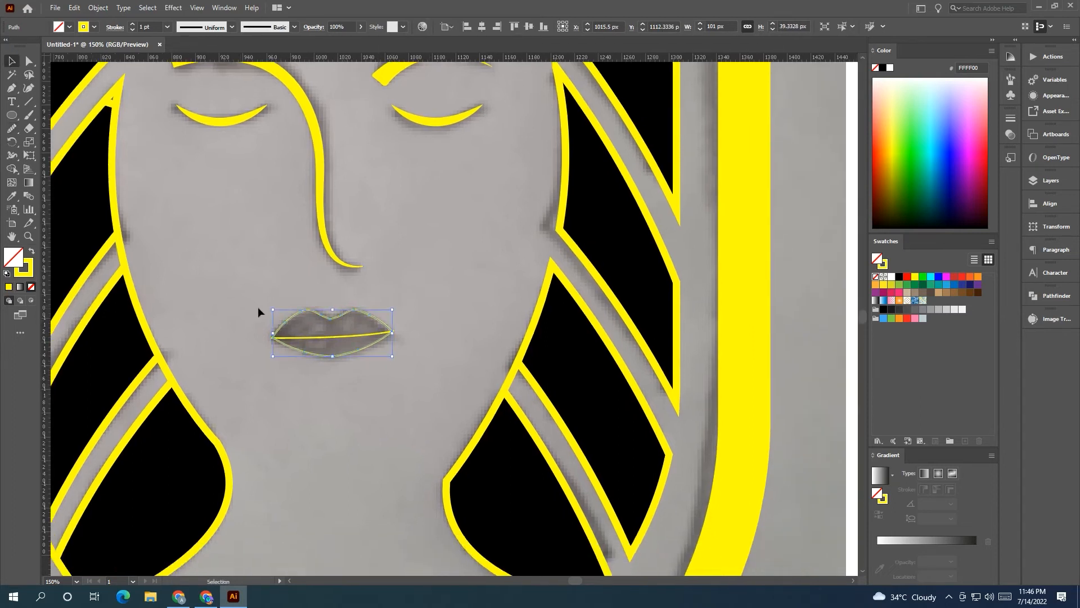
left_click(279, 336)
left_click(11, 128)
left_click(11, 61)
left_click(289, 286)
Step: Select the lips outline and mouth line and split them into upper and lower lip shapes with the Shape Builder
left_click_drag(337, 373, 339, 374)
left_click(13, 168)
left_click(312, 329)
left_click(318, 350)
left_click(11, 61)
Step: Fill the upper and lower lip shapes with black
left_click(321, 314)
left_click(898, 278)
left_click(415, 415)
left_click(326, 344)
left_click(899, 278)
left_click(326, 410)
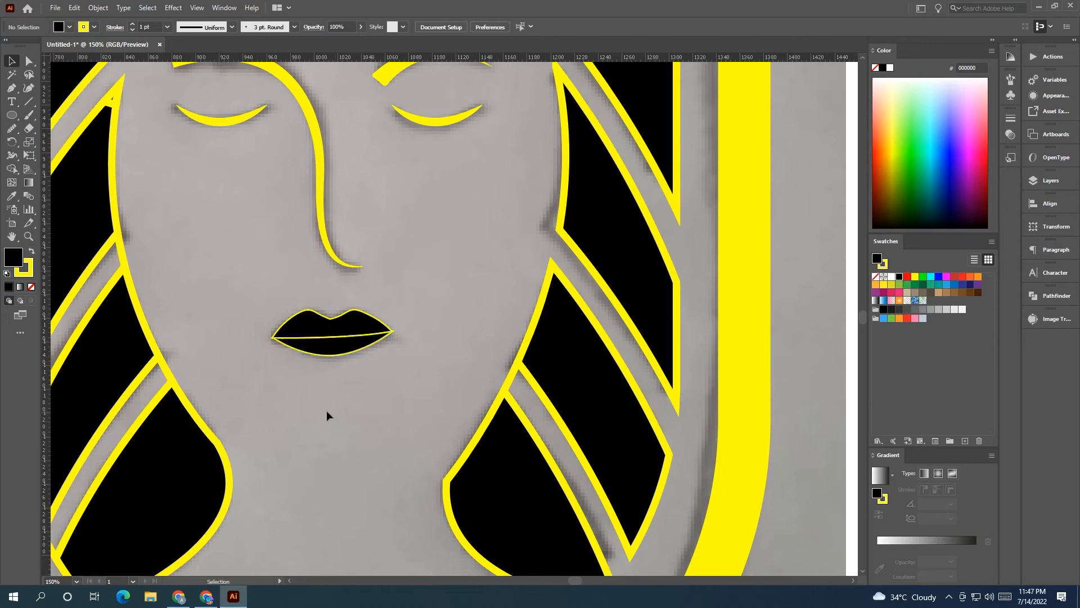
Step: Select both lip shapes and set their yellow stroke to 3 pt
key("ctrl+0")
mouse_move(357, 389)
left_mouse_down()
mouse_move(307, 384)
mouse_move(267, 352)
left_mouse_up()
scroll(306, 383, "up", 2)
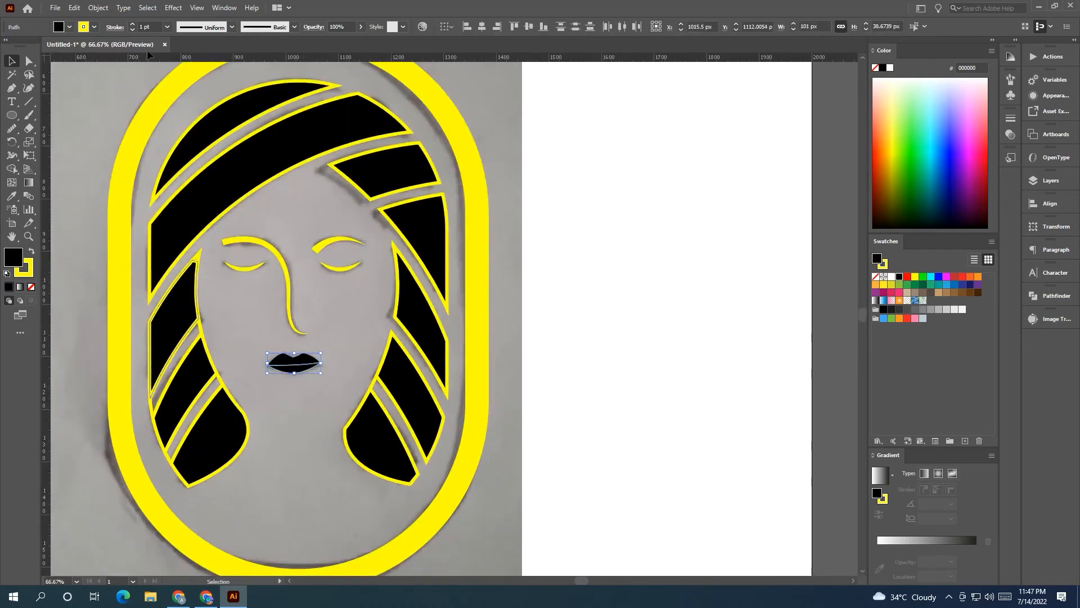
left_click(132, 25)
left_click(132, 25)
left_click(665, 406)
scroll(719, 424, "down", 3)
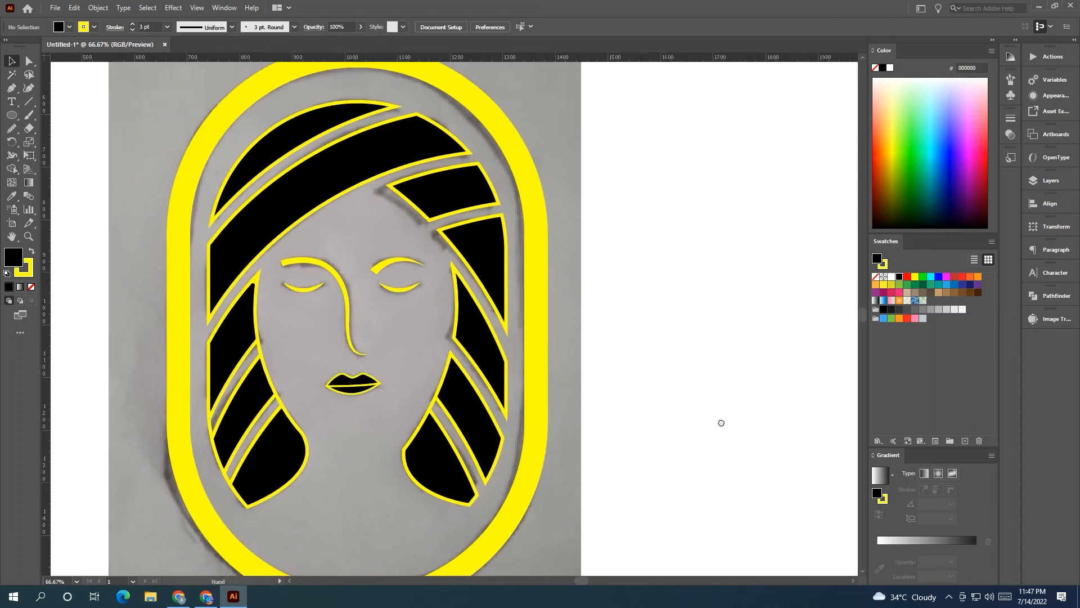
Step: Merge the stray tip piece into the upper left side hair lock with the Shape Builder and fill it black
scroll(487, 427, "up", 4)
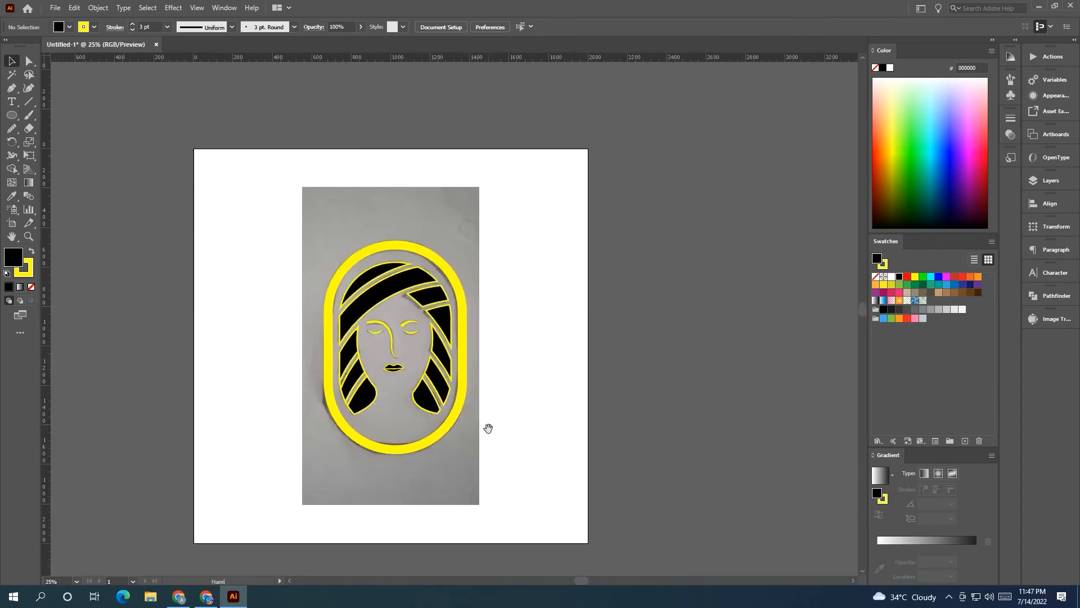
left_click(370, 338)
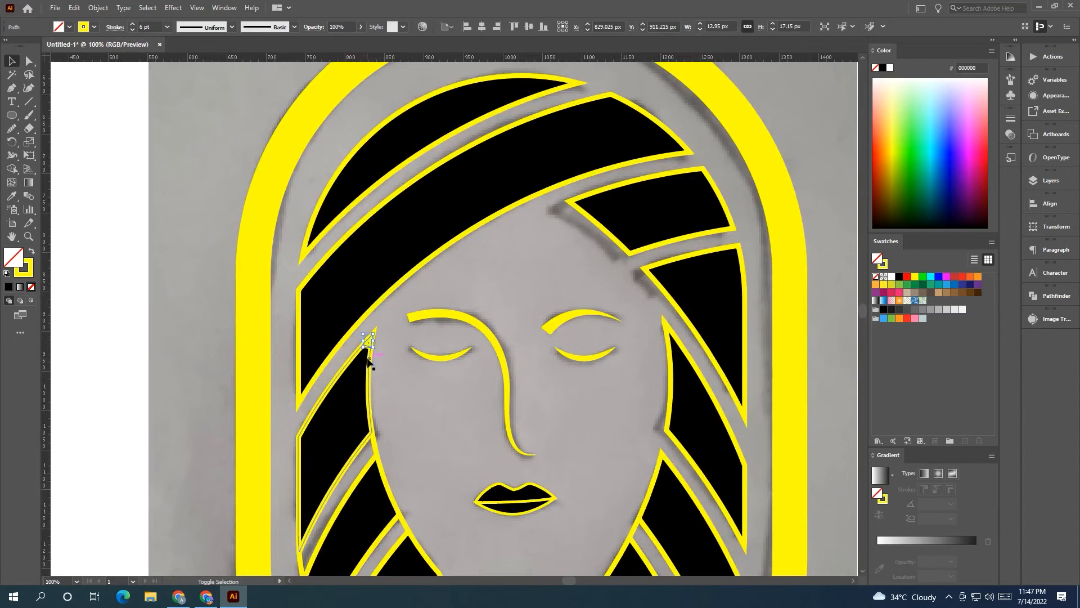
key("shift+m")
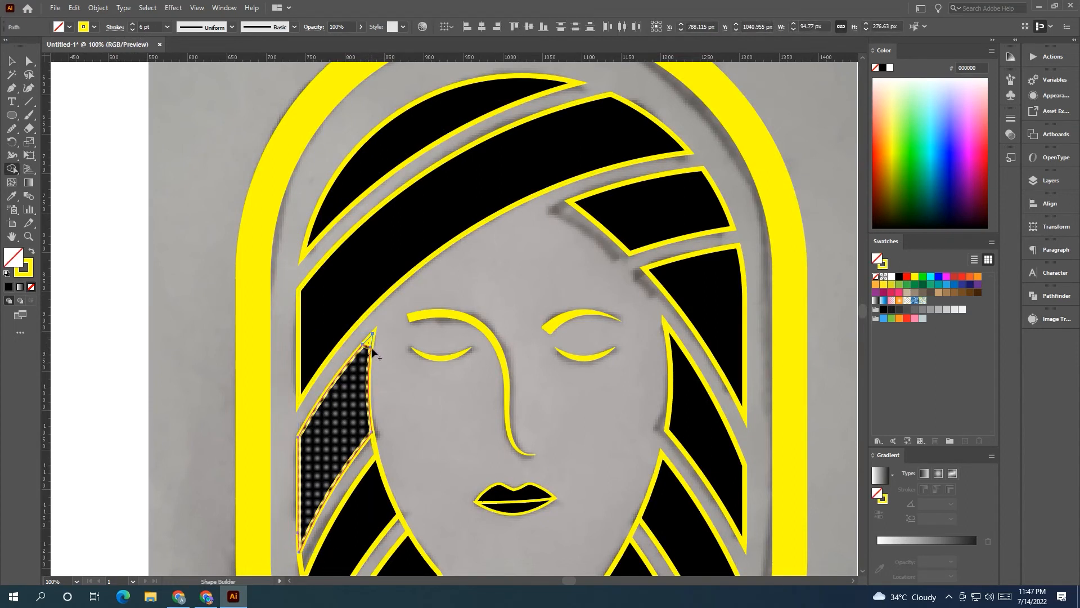
left_click(370, 352)
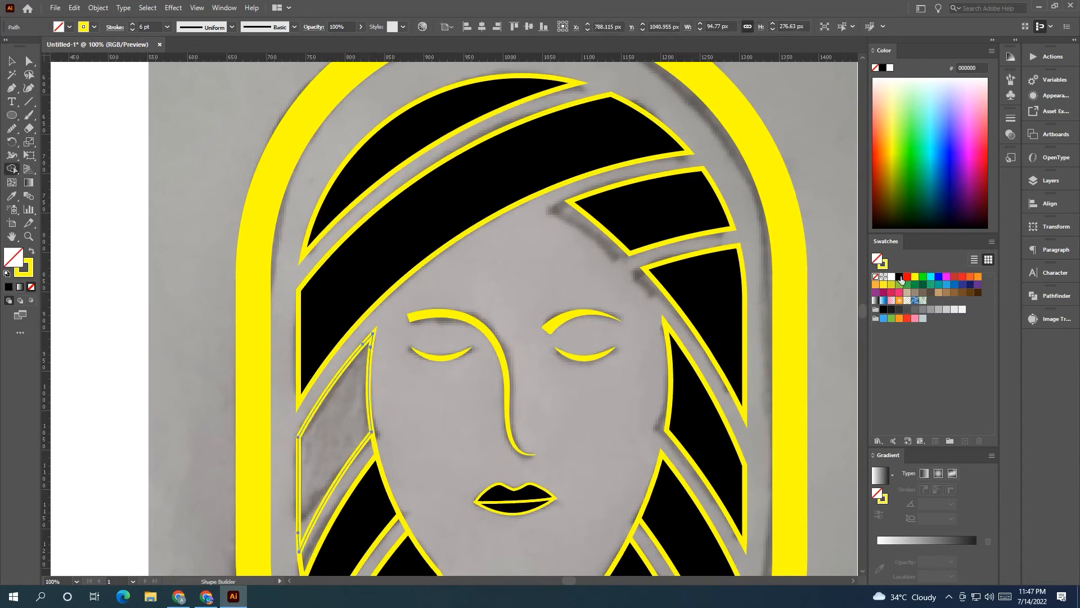
left_click(900, 276)
left_click(355, 397)
left_click(12, 59)
left_click(163, 278)
Step: Delete the stray yellow line fragments below the lips and along the inner edge of the left hair locks
scroll(163, 278, "down", 2)
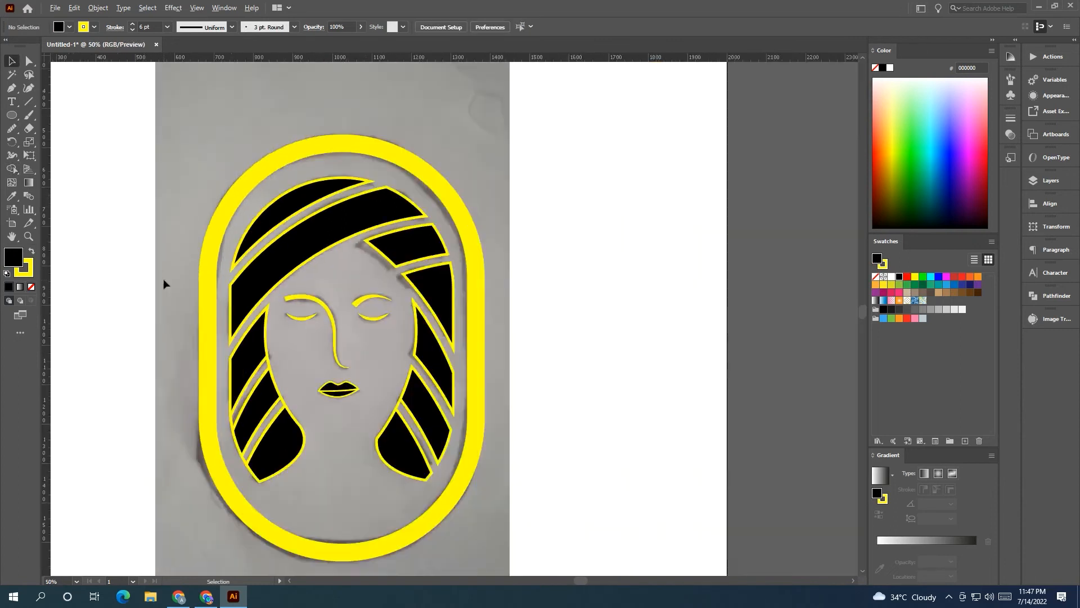
scroll(163, 279, "down", 1)
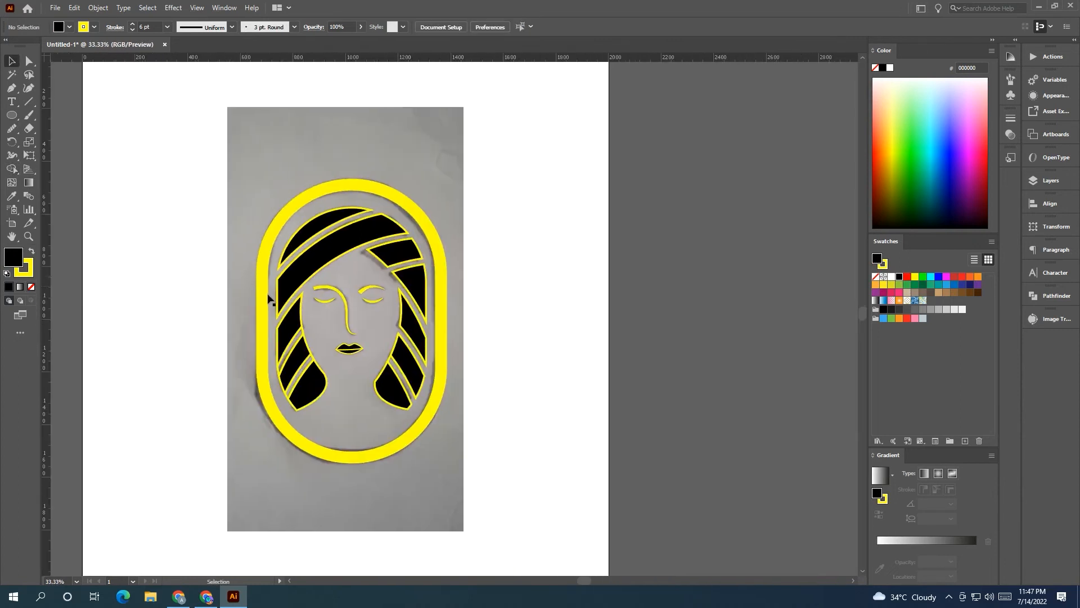
left_click(356, 374)
scroll(304, 319, "up", 4)
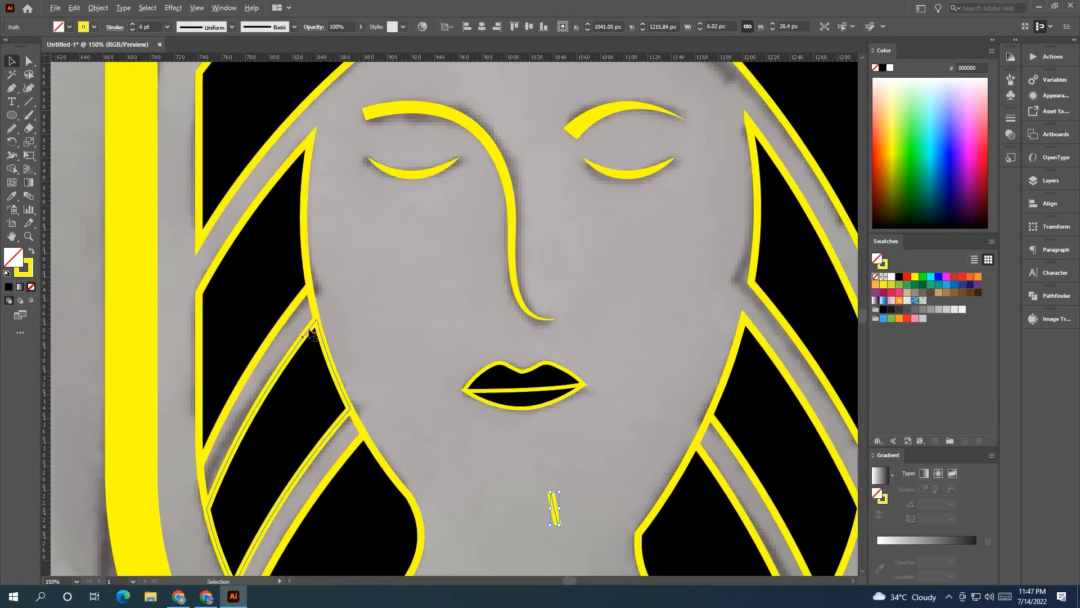
left_click(310, 317)
key("Delete")
left_click(360, 418)
key("Delete")
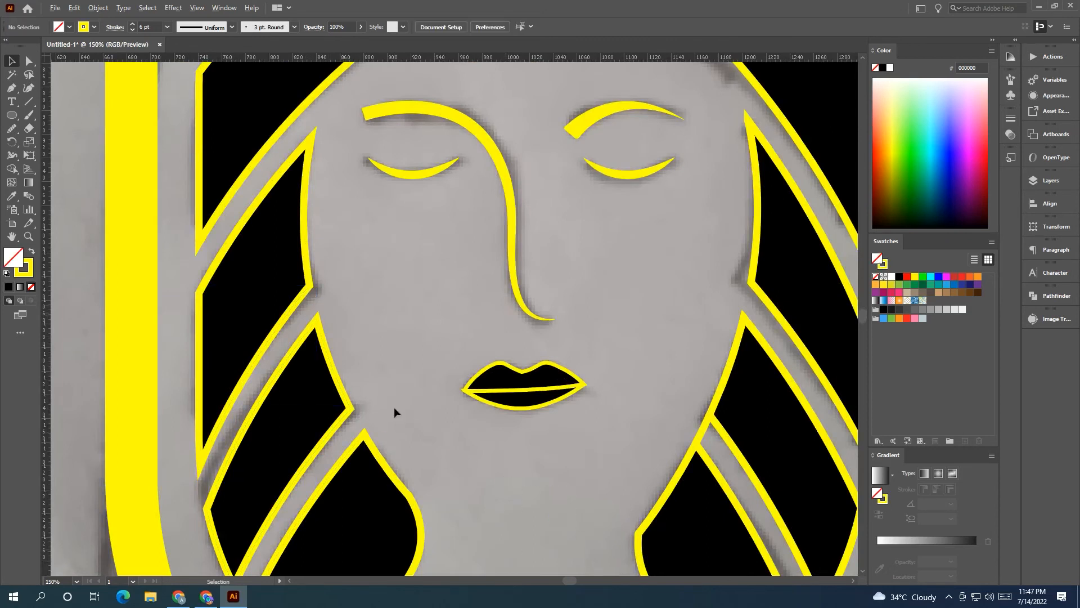
Step: Unlock all objects and move the sketch image off the artboard to its right side
scroll(394, 407, "down", 4)
left_click_drag(388, 416, 390, 354)
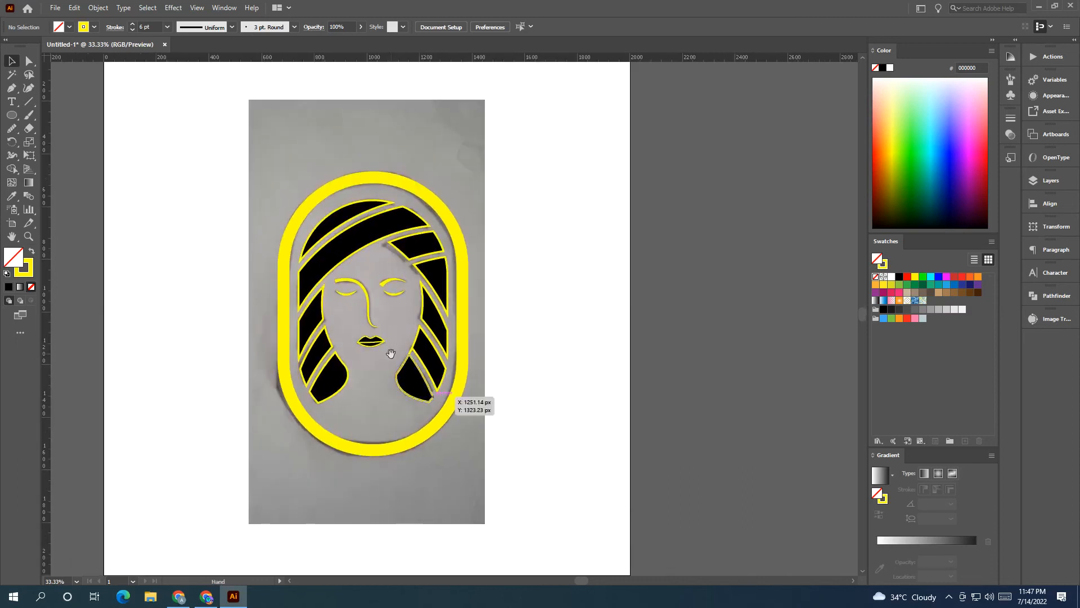
left_click_drag(479, 373, 508, 372)
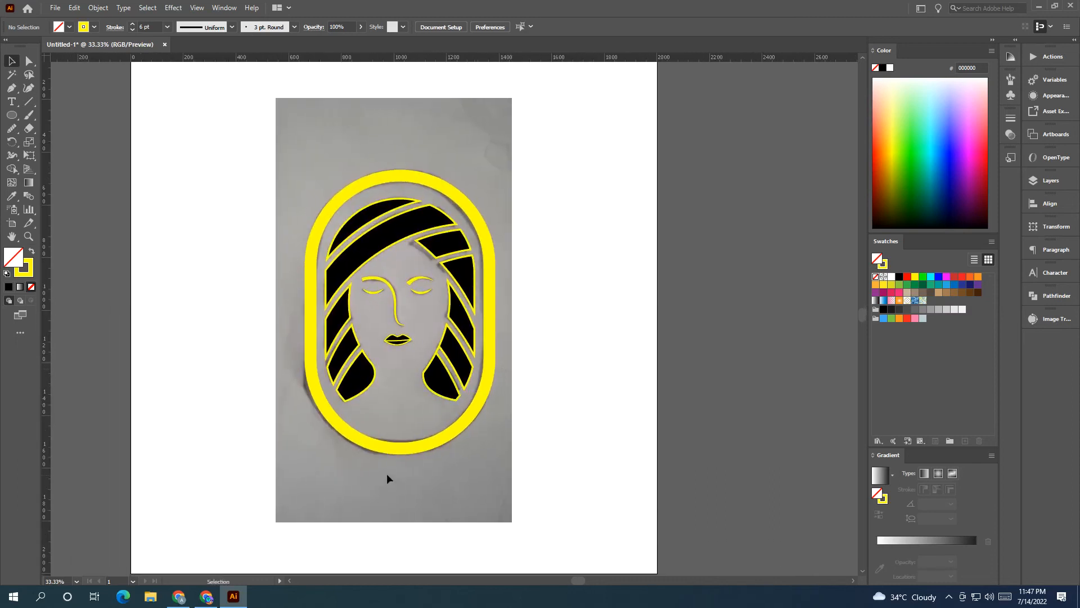
left_click(98, 8)
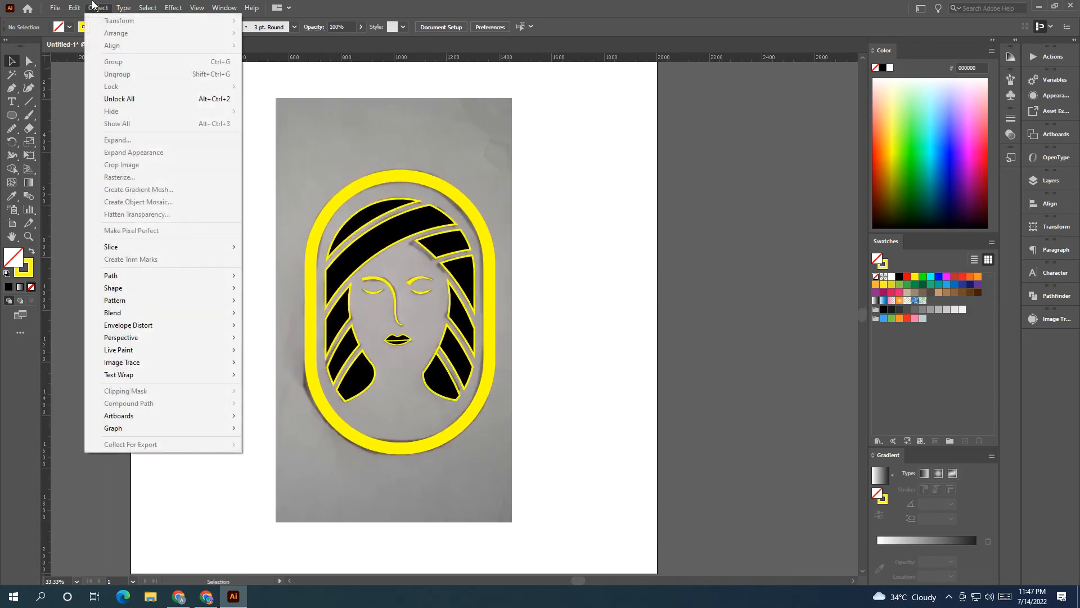
left_click(141, 100)
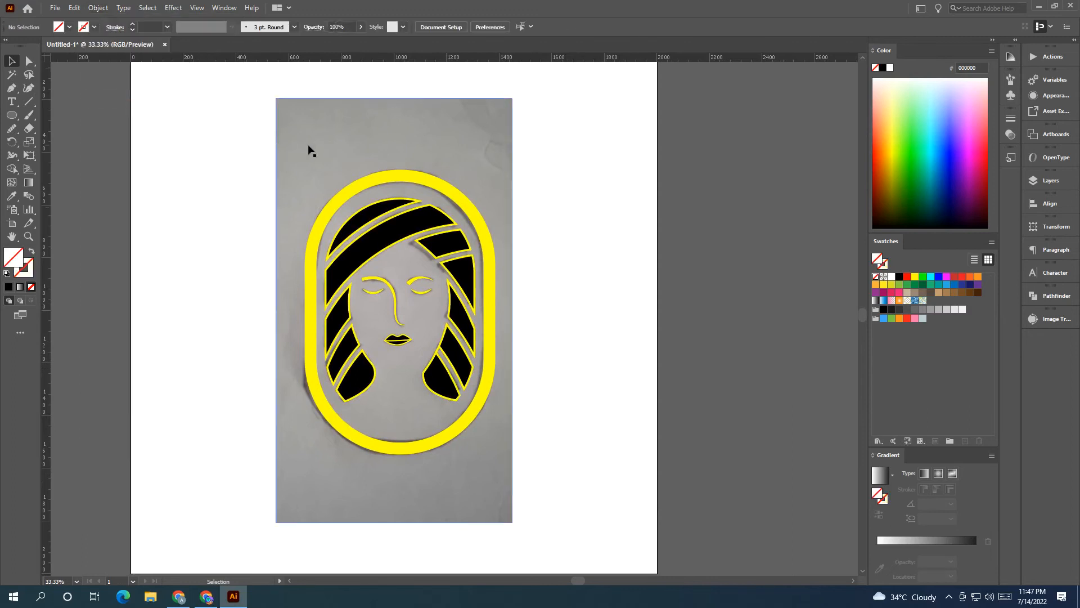
scroll(308, 144, "down", 1)
left_click_drag(314, 149, 641, 170)
Step: Select the frame and hair shapes without the facial features, fill them black and remove their stroke
left_click(488, 386)
left_click_drag(487, 383, 277, 148)
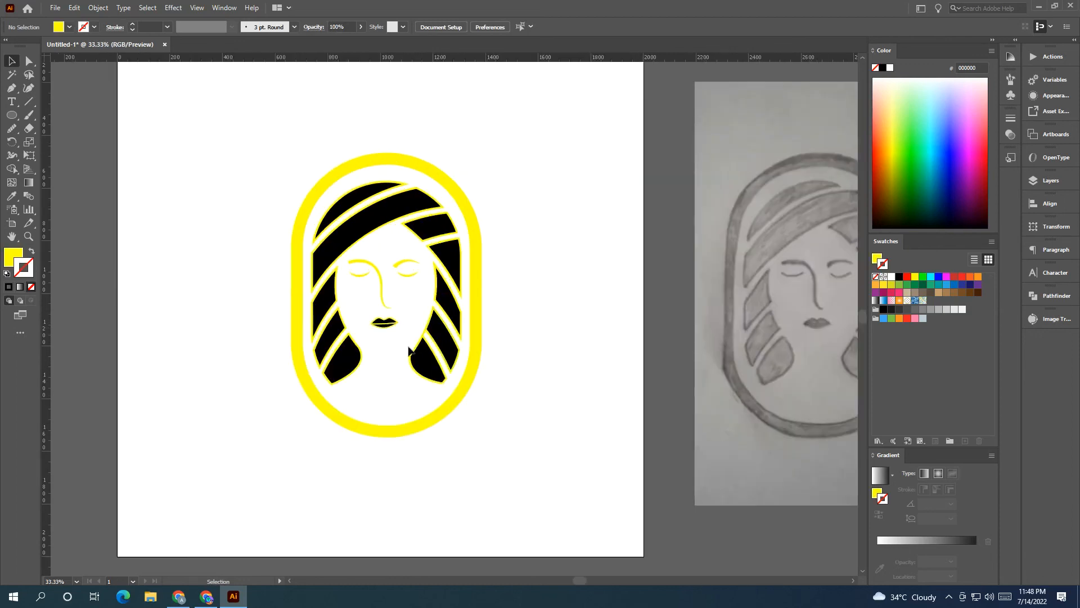
left_click_drag(403, 341, 354, 256)
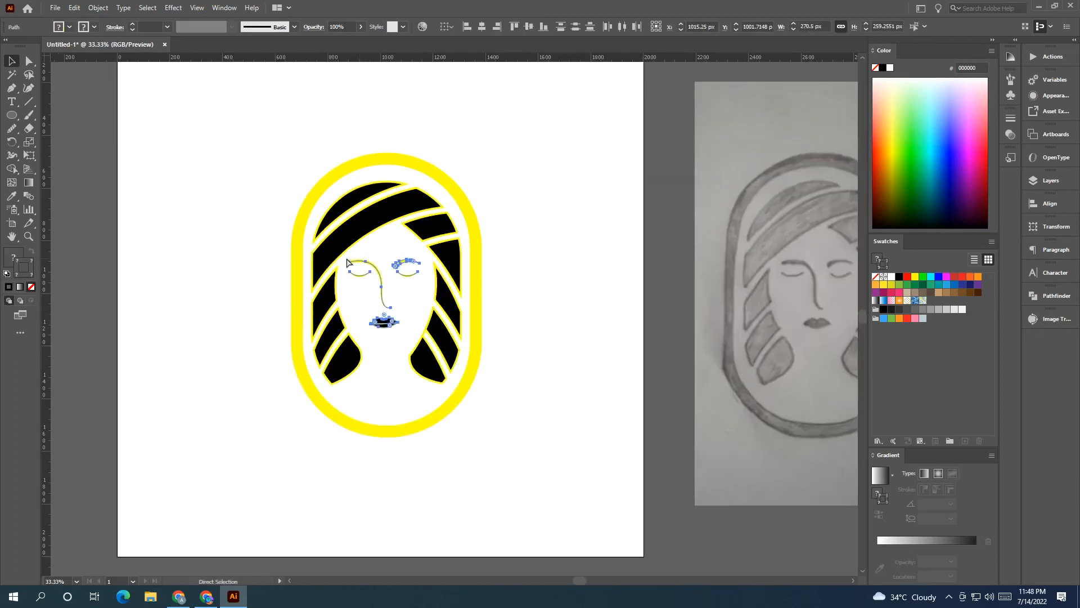
left_click(347, 262)
left_click_drag(458, 397, 268, 149)
left_click(14, 255)
left_click(899, 279)
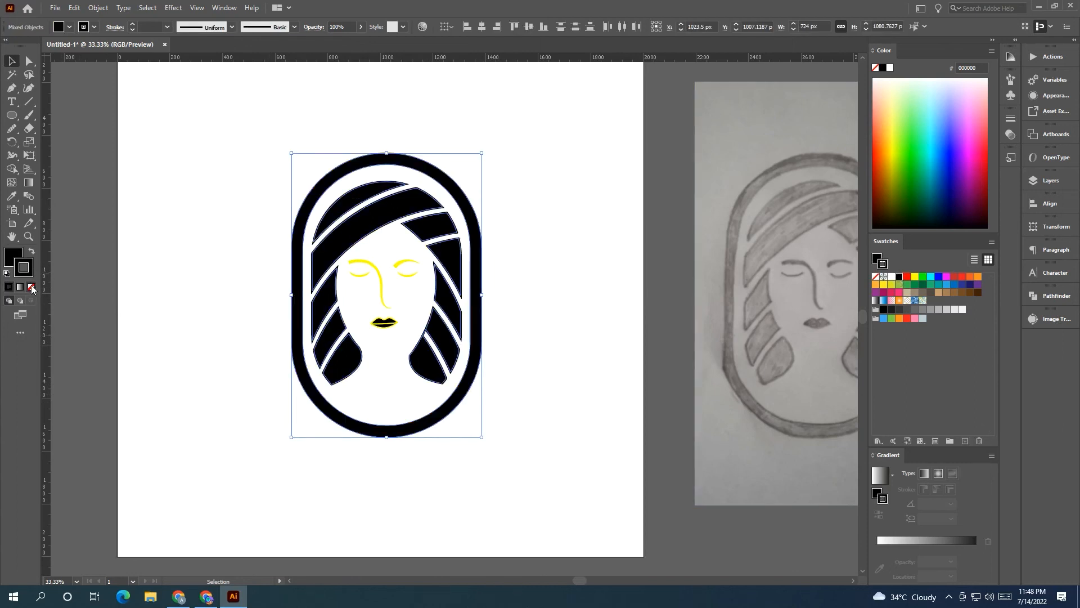
left_click(33, 290)
left_click(226, 301)
Step: Expand the appearance of the eyebrow, nose and closed-eye lines
scroll(215, 306, "up", 1)
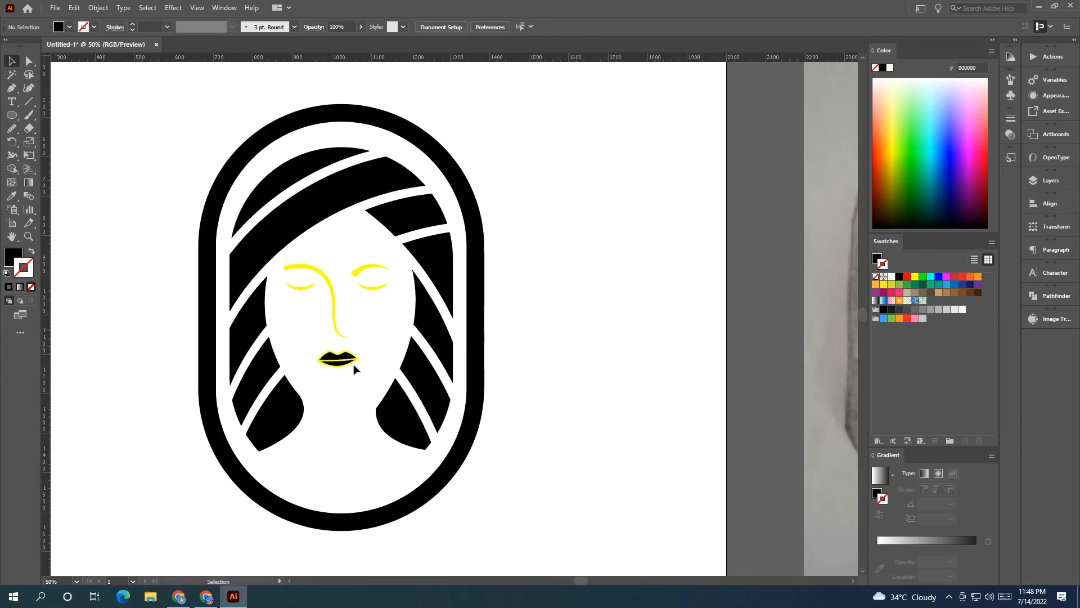
left_click_drag(374, 326, 290, 259)
left_click(98, 8)
left_click(148, 153)
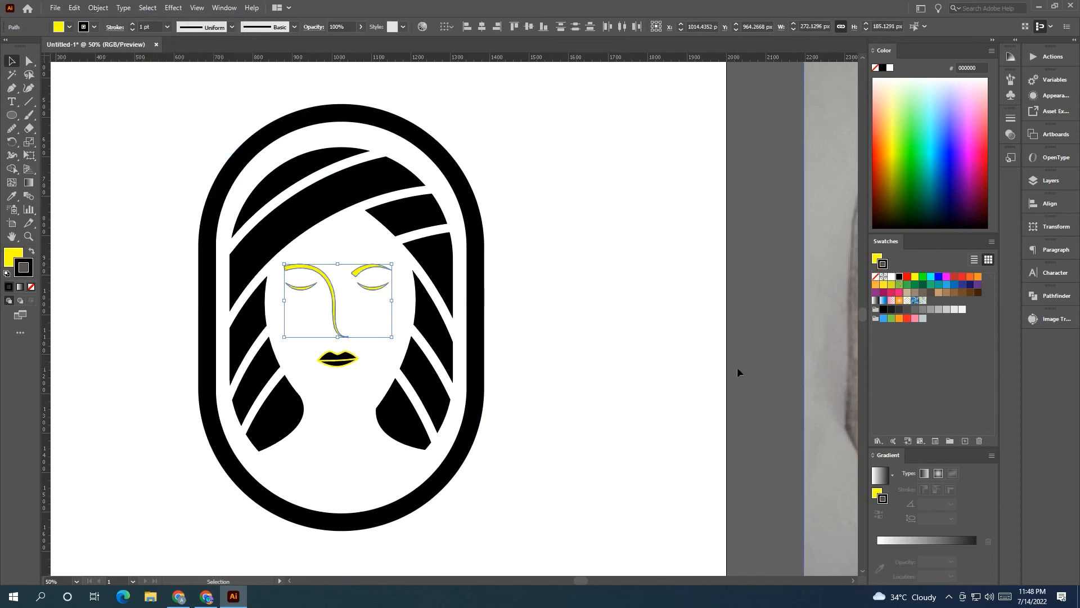
Step: Fill the expanded eyebrow, nose and eye shapes with black and leave them without a stroke
left_click(255, 290)
key("x")
left_click_drag(282, 250, 389, 324)
left_click(899, 276)
scroll(624, 389, "left", 2)
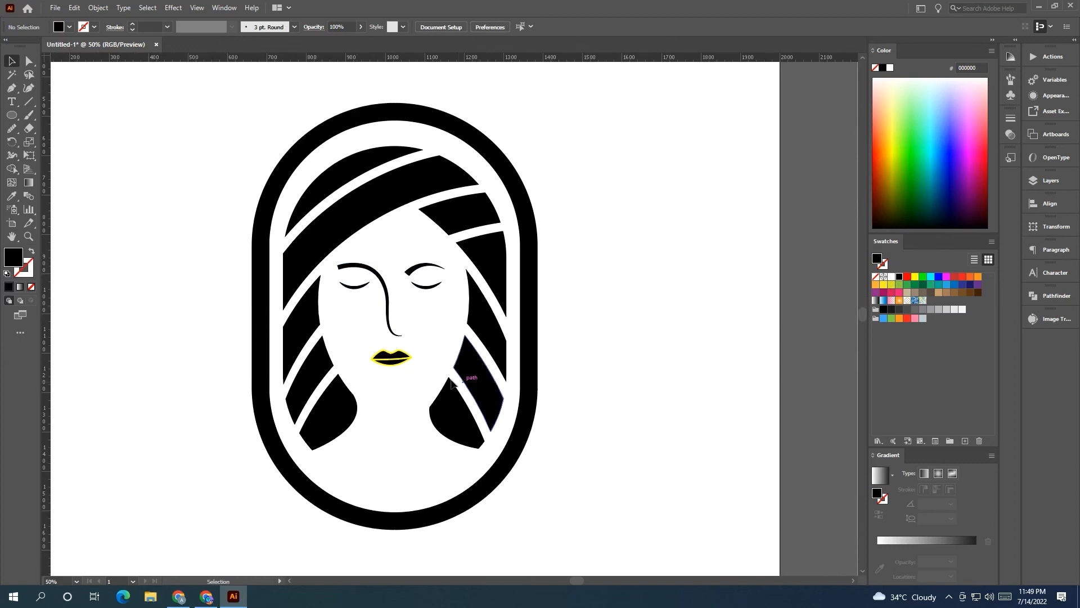
Step: Remove the yellow stroke from the lip shapes
left_click(391, 358)
left_click(28, 275)
left_click(31, 286)
Step: Try grey 666666 as the lower lip's fill, with no stroke
scroll(394, 338, "up", 2)
scroll(393, 337, "right", 1)
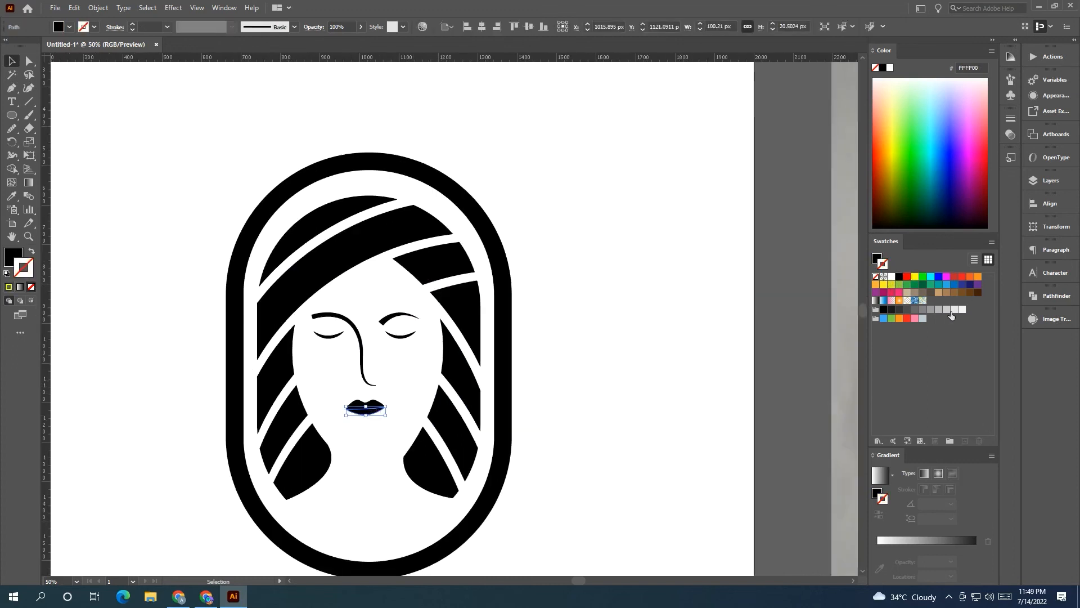
left_click(913, 310)
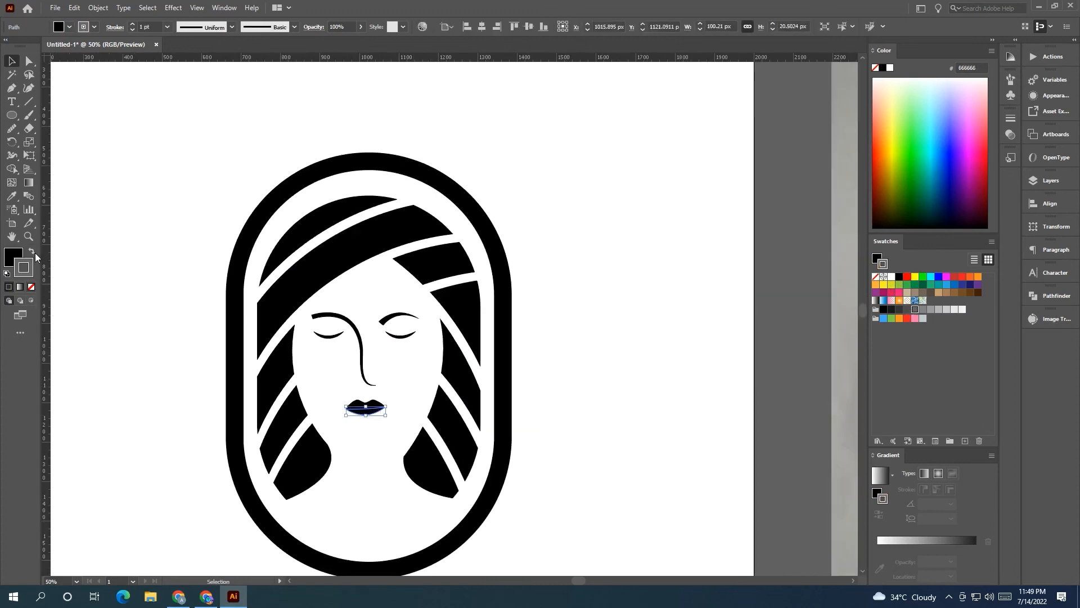
left_click(32, 252)
left_click(31, 287)
left_click(169, 349)
Step: Try near-black 1A1A1A as the upper lip's fill and dark grey 333333 as the lower lip's fill
left_click(381, 405)
left_click(891, 309)
left_click(772, 362)
left_click(362, 414)
left_click(900, 310)
left_click(608, 437)
Step: Fill the lower lip with the next lighter grey swatch and the upper lip with dark grey 333333
scroll(321, 429, "up", 2)
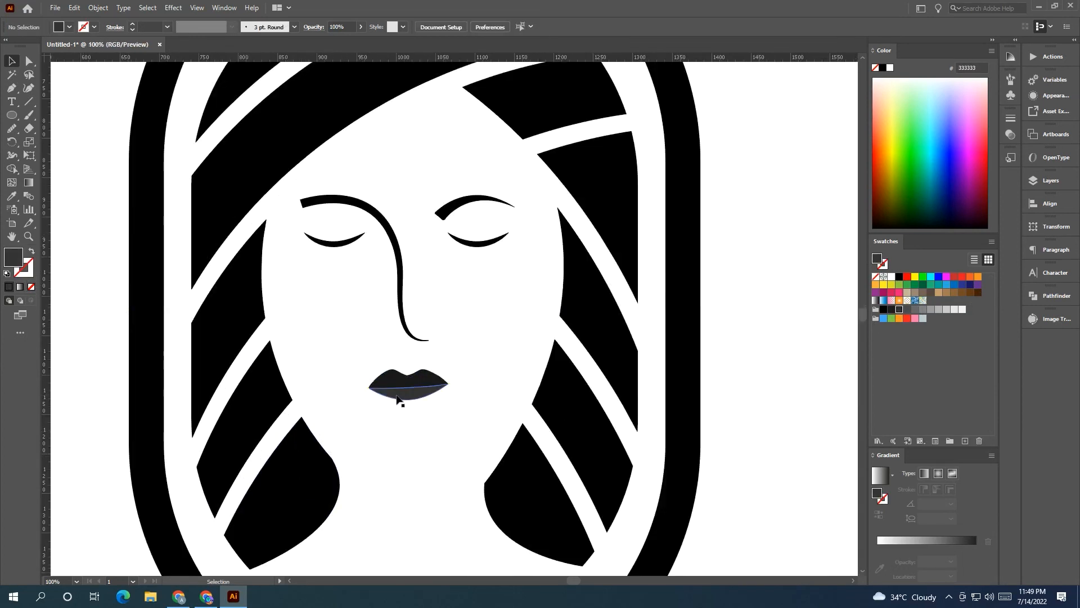
left_click(397, 400)
left_click(907, 310)
left_click(748, 422)
left_click(408, 377)
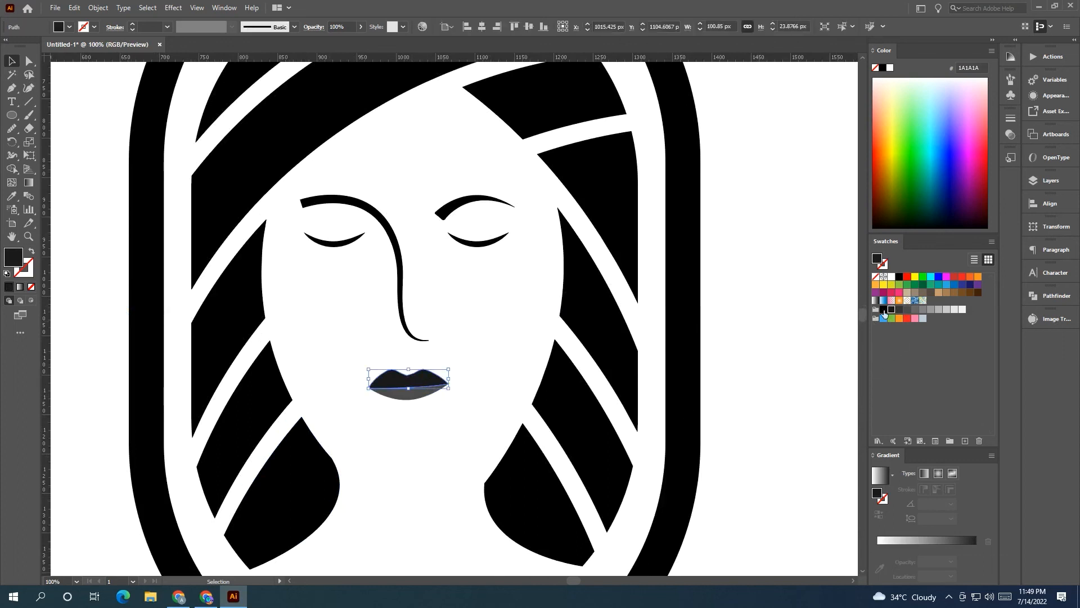
left_click(818, 386)
Step: Move the pencil sketch image from the right of the artboard to well beyond its left side
scroll(589, 414, "down", 5)
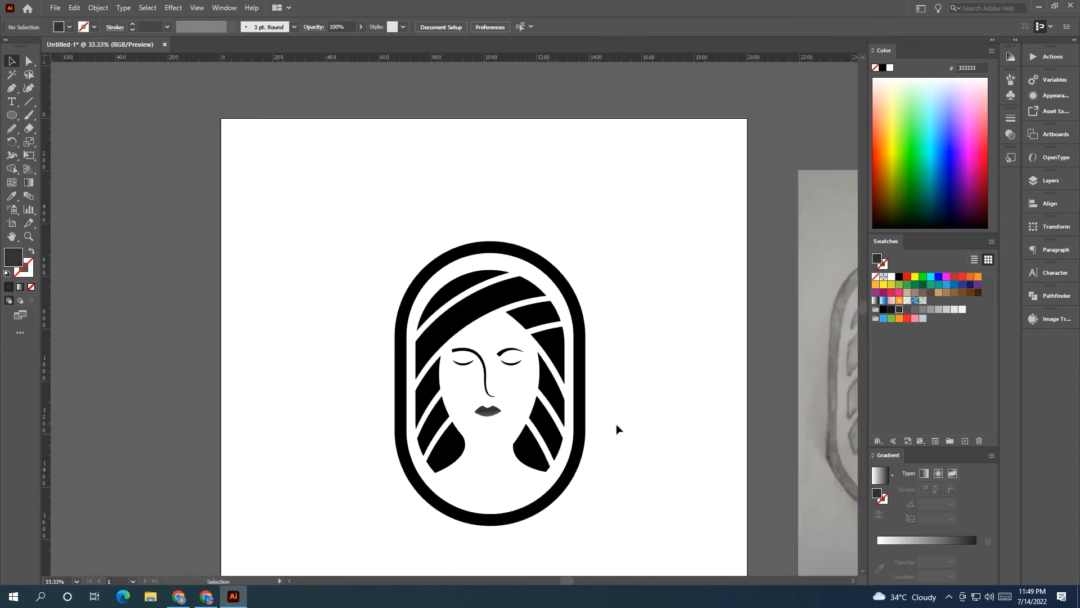
left_click_drag(526, 404, 495, 382)
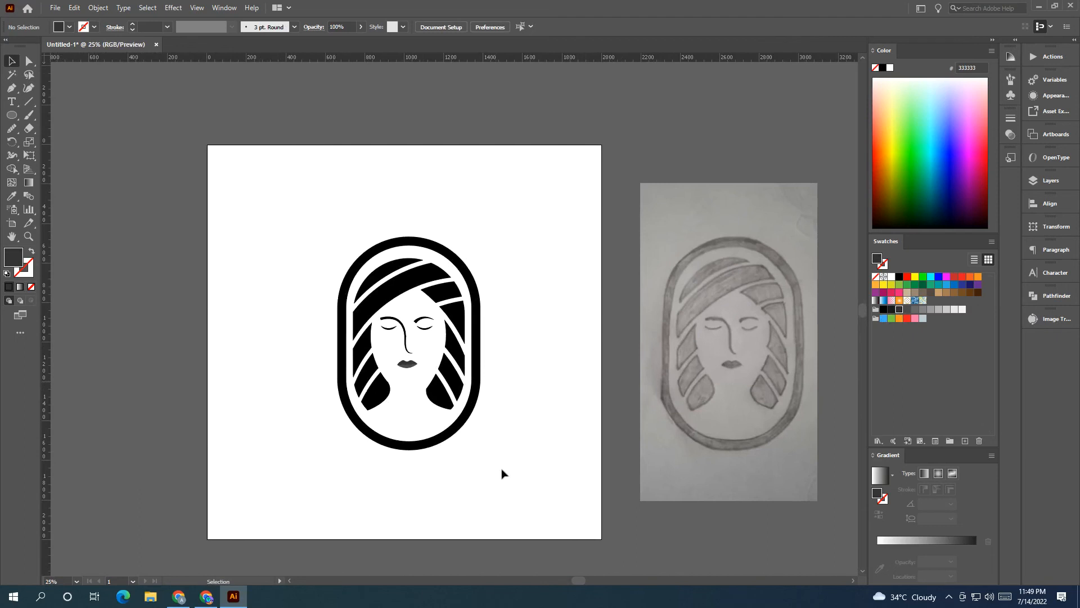
left_click_drag(505, 489, 479, 478)
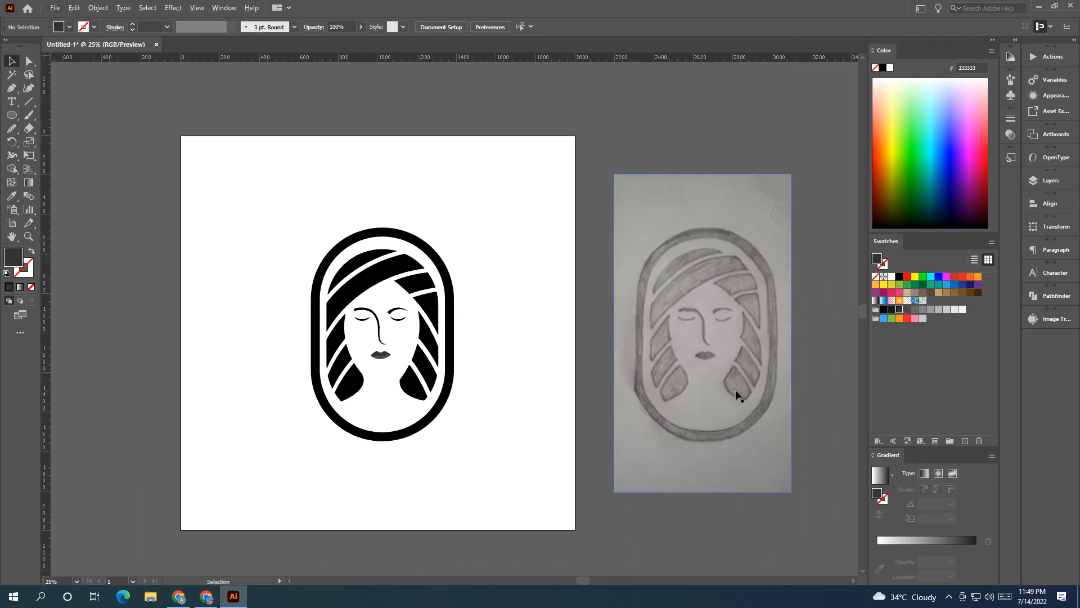
scroll(736, 392, "down", 2)
mouse_move(736, 396)
left_mouse_down()
mouse_move(287, 382)
mouse_move(180, 397)
left_mouse_up()
left_click(255, 402)
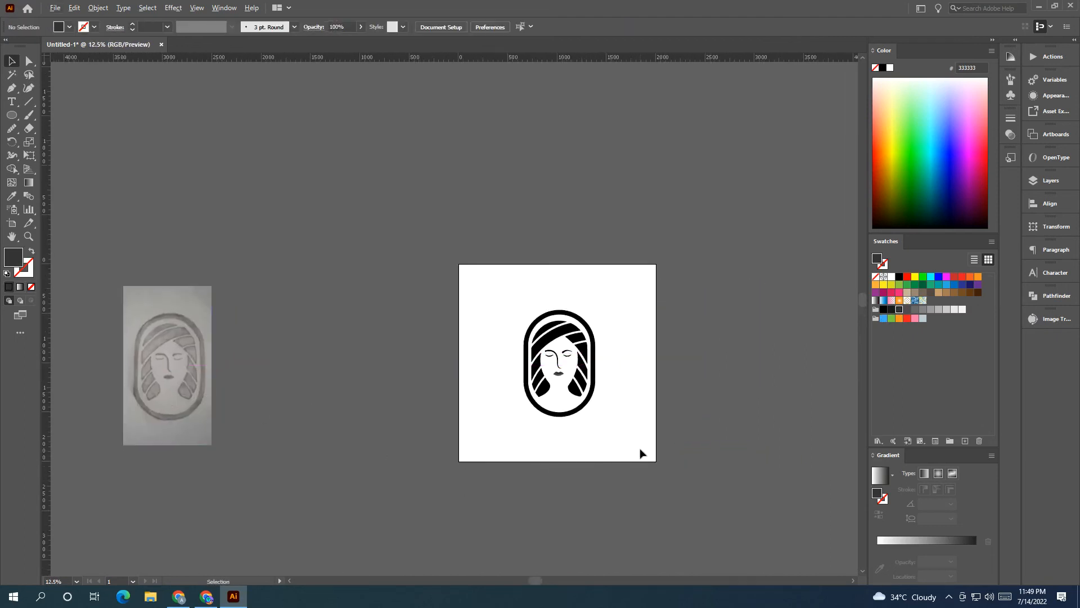
Step: Select the whole logo and scale it up proportionally by about 20% around its centre
scroll(642, 449, "up", 2)
left_click_drag(627, 423, 285, 178)
left_click_drag(474, 429, 497, 444)
left_click(526, 429)
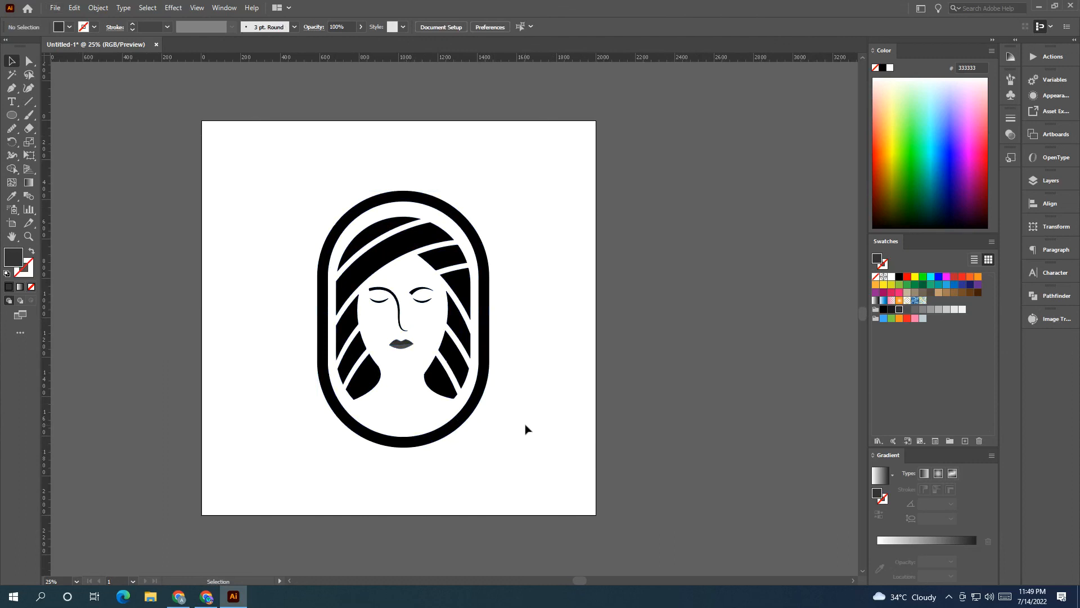